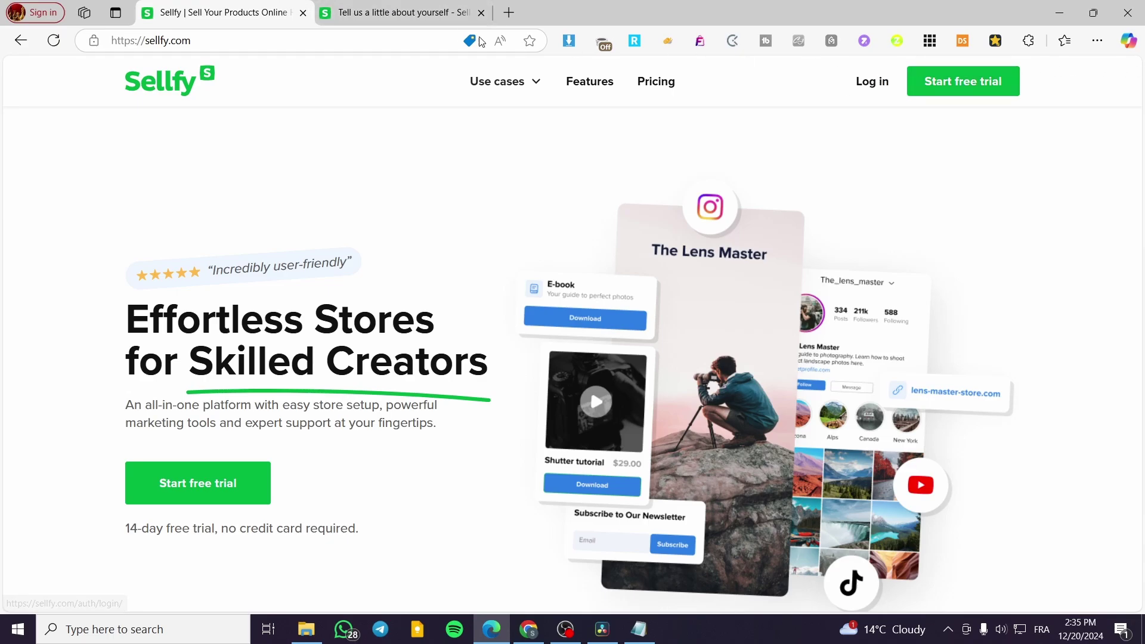
# - Switch to the 'Tell us a little about yourself' tab to show the onboarding questionnaire
pyautogui.click(393, 12)
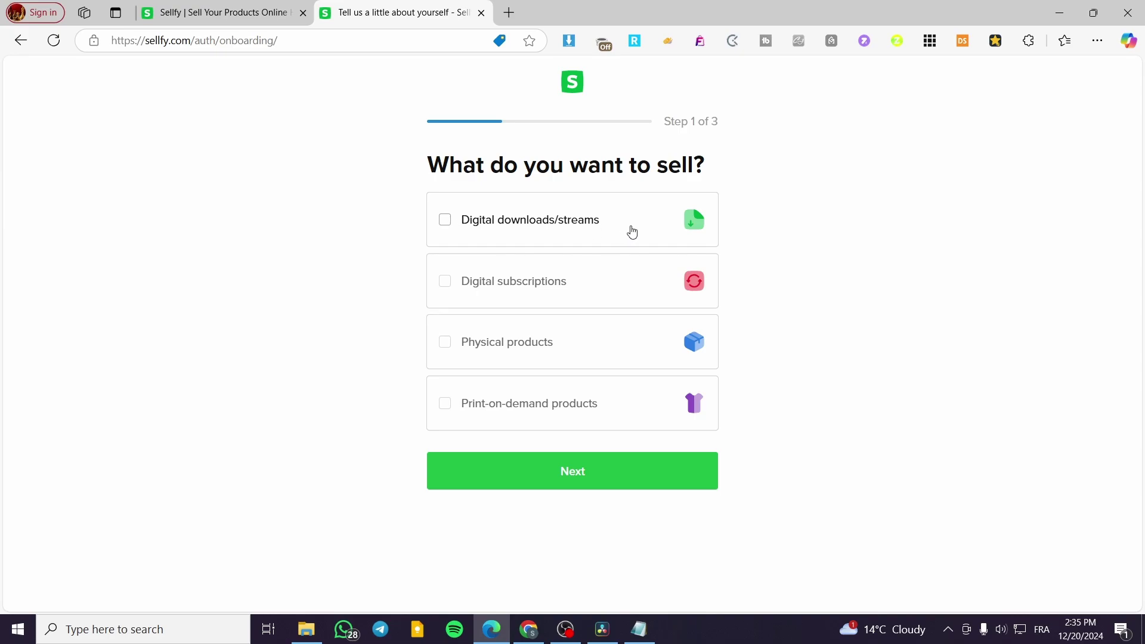
# - Tick digital downloads/streams, digital subscriptions, physical and print-on-demand products, then continue
pyautogui.click(446, 221)
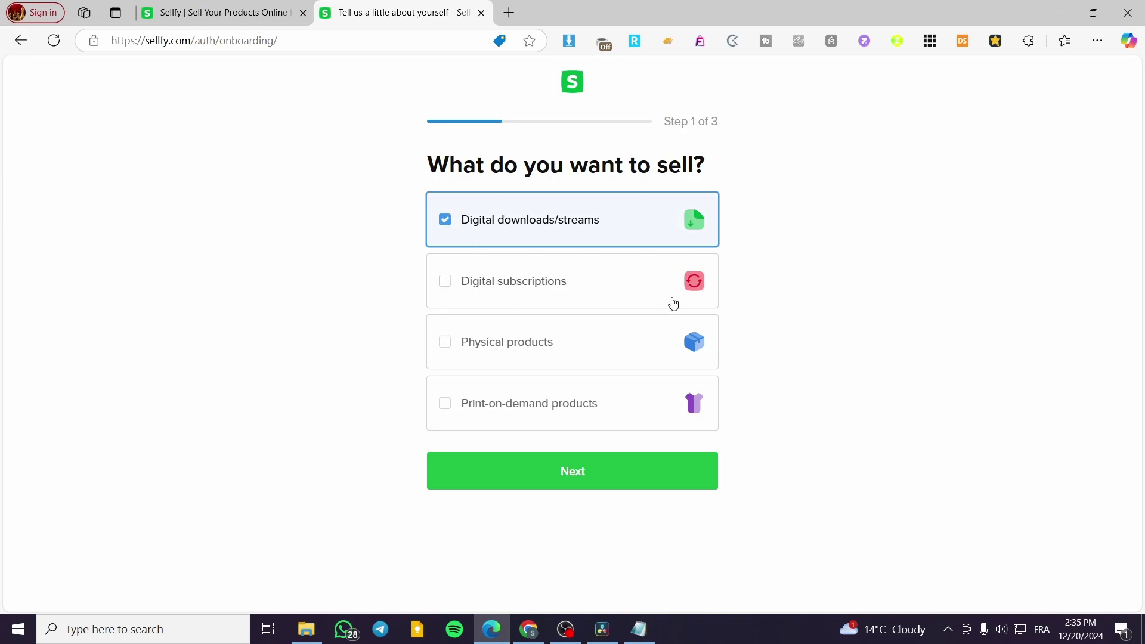
pyautogui.click(448, 285)
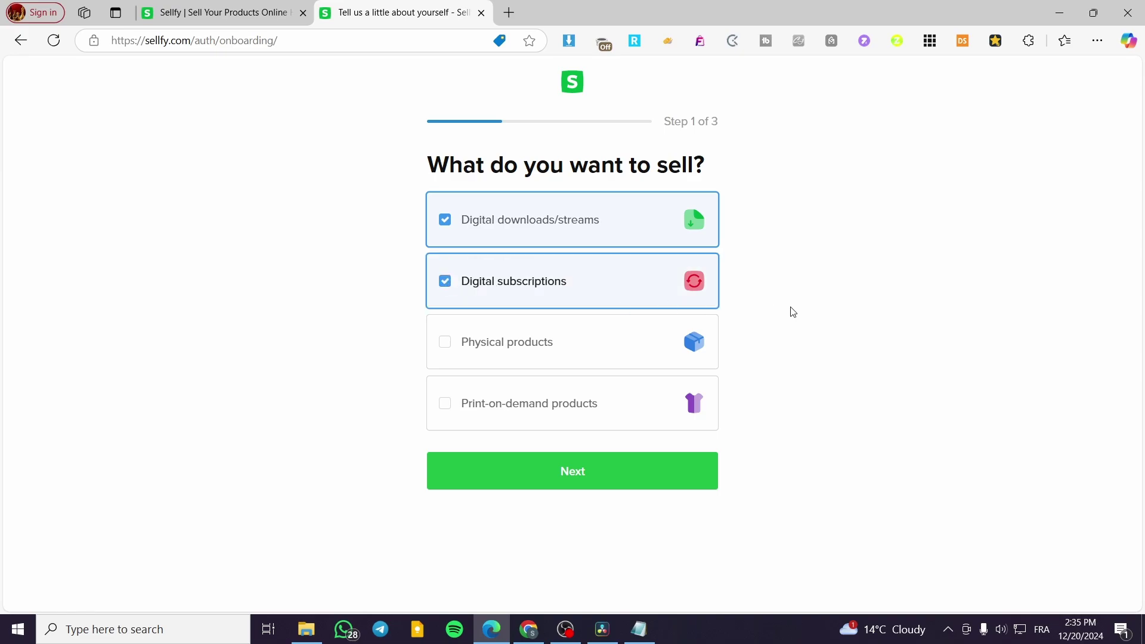
pyautogui.click(444, 349)
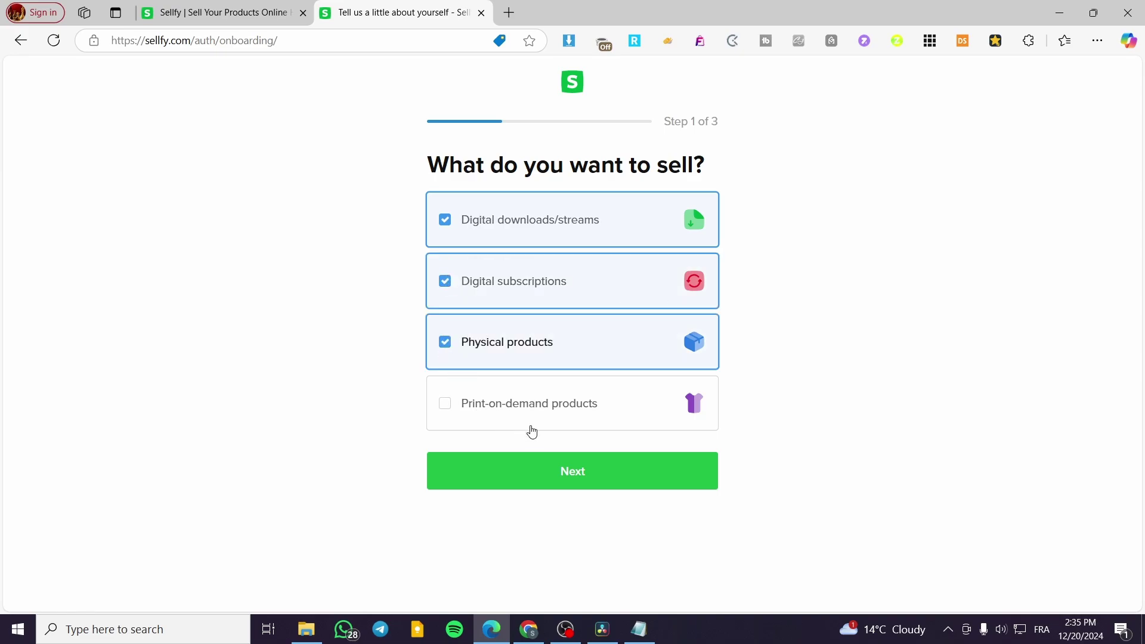
pyautogui.click(495, 405)
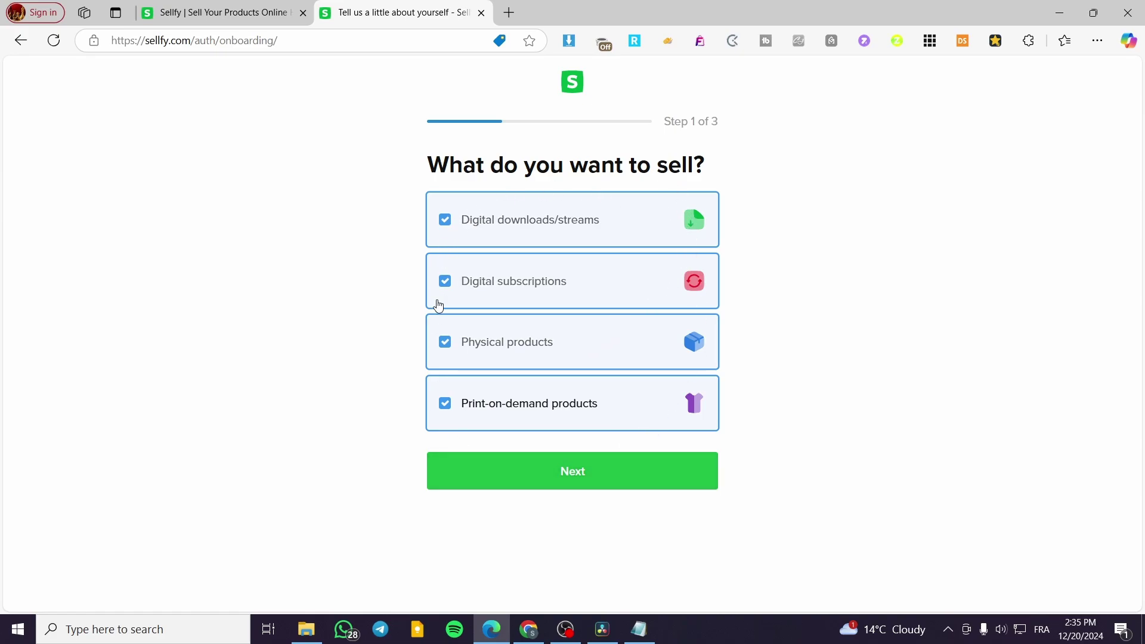
pyautogui.click(577, 475)
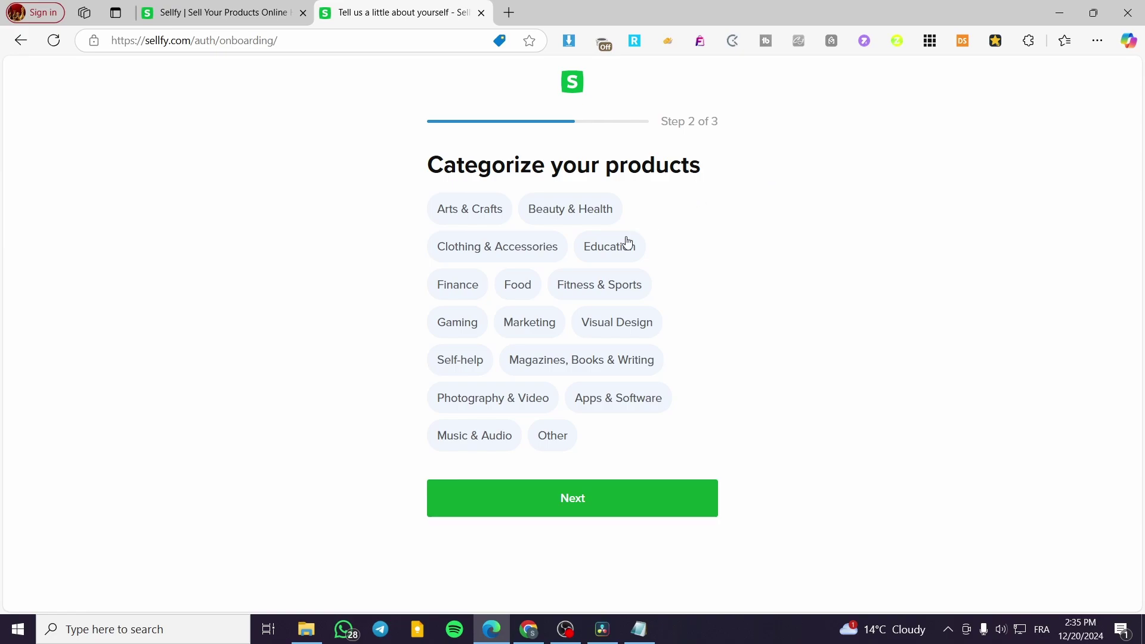
# - Settle on Clothing & Accessories as the category after trying others, then continue to step 3
pyautogui.click(476, 258)
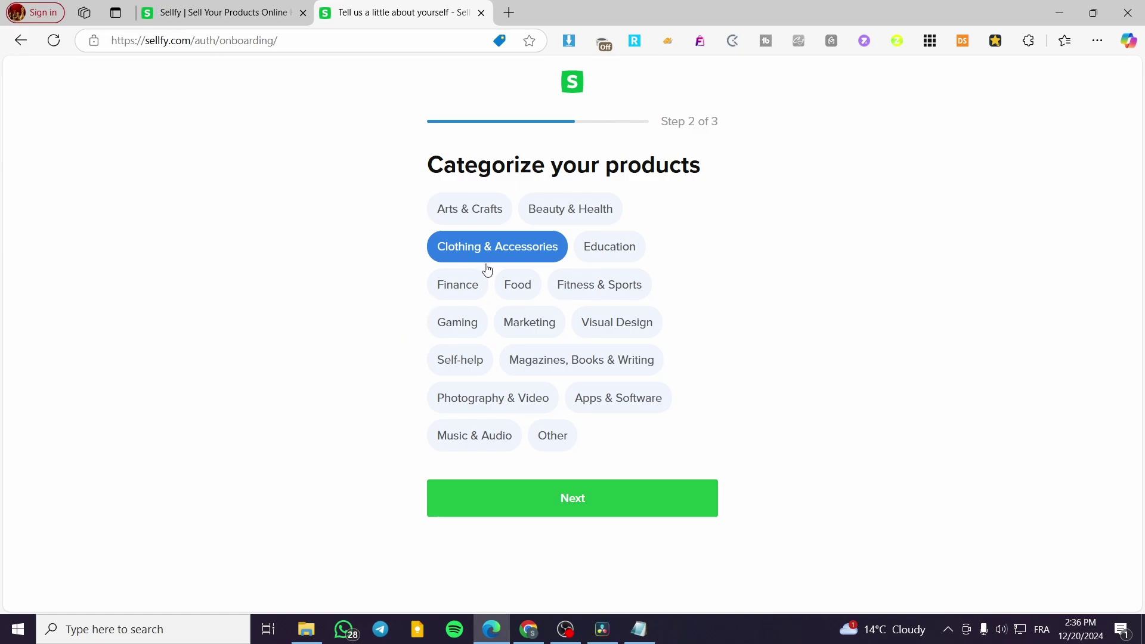
pyautogui.click(545, 216)
pyautogui.click(498, 258)
pyautogui.click(479, 212)
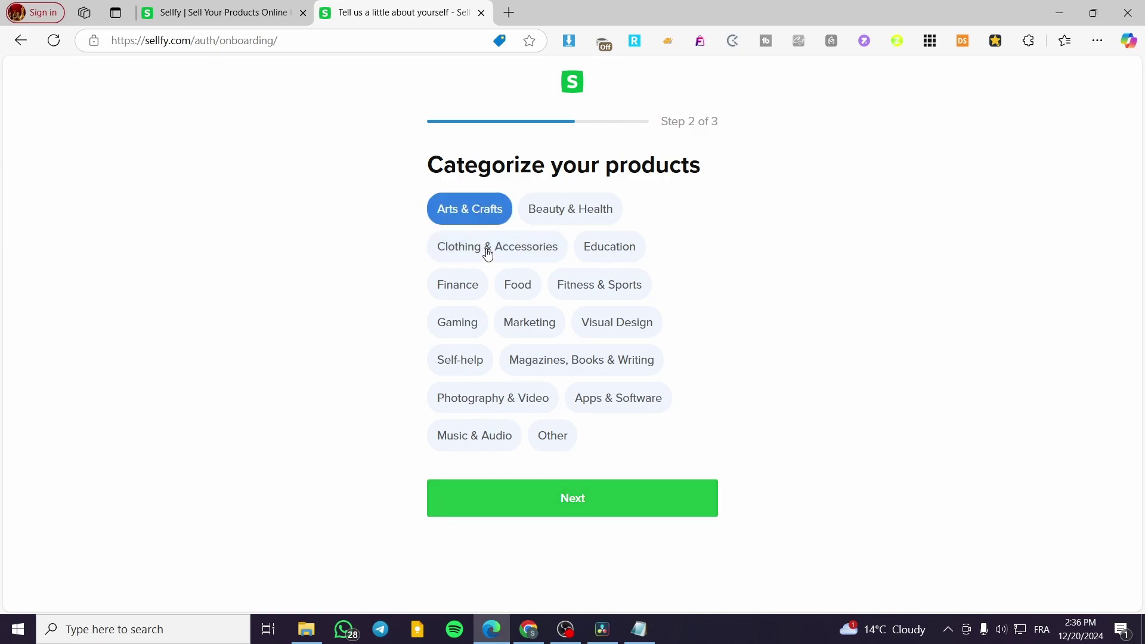
pyautogui.click(540, 260)
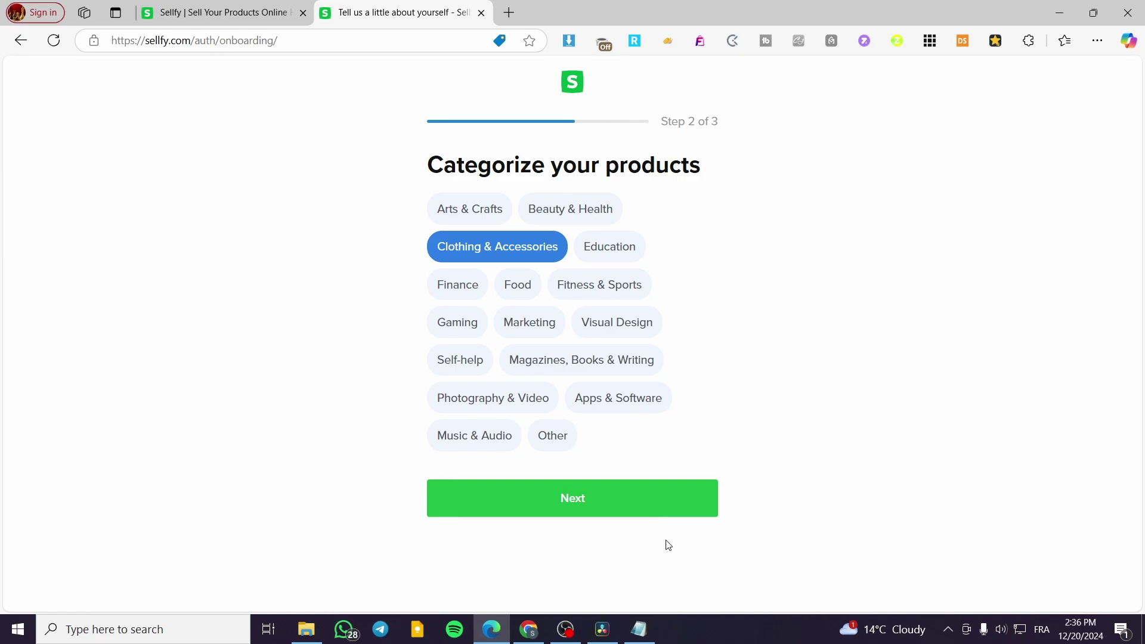
pyautogui.click(592, 500)
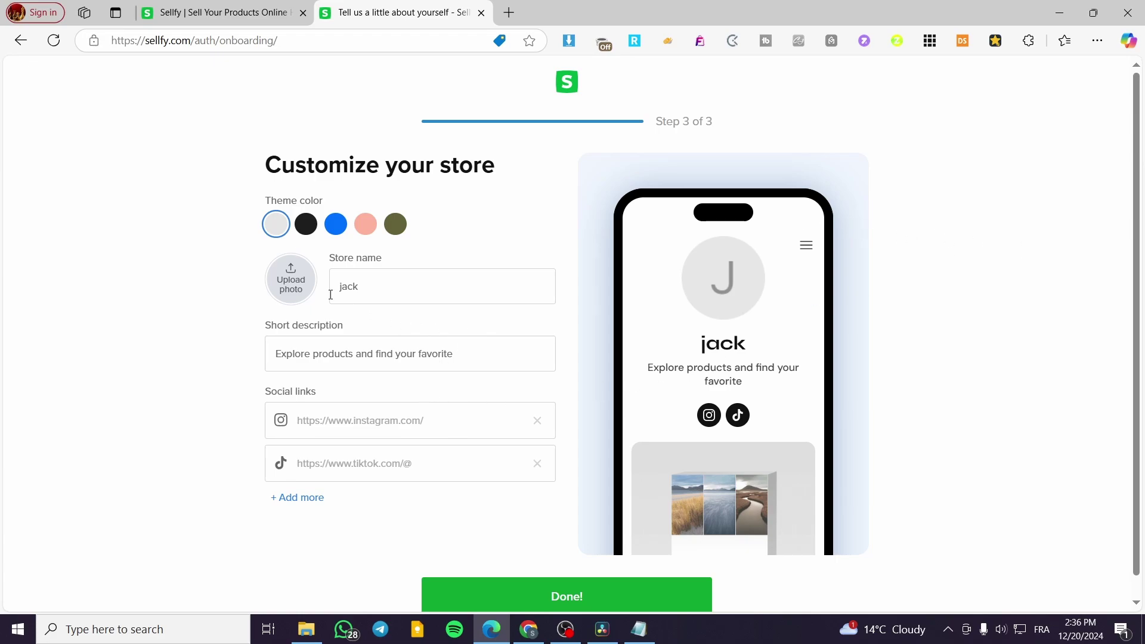
# - Compare the light, black, blue, pink and olive theme colours and settle on blue
pyautogui.click(311, 229)
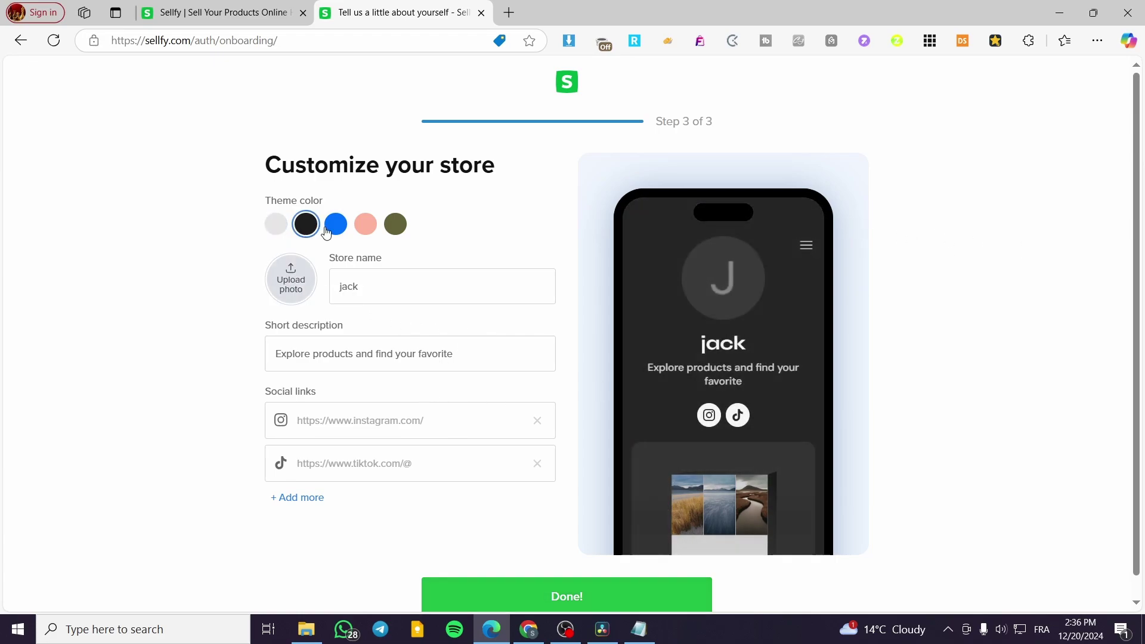
pyautogui.click(334, 223)
pyautogui.click(365, 225)
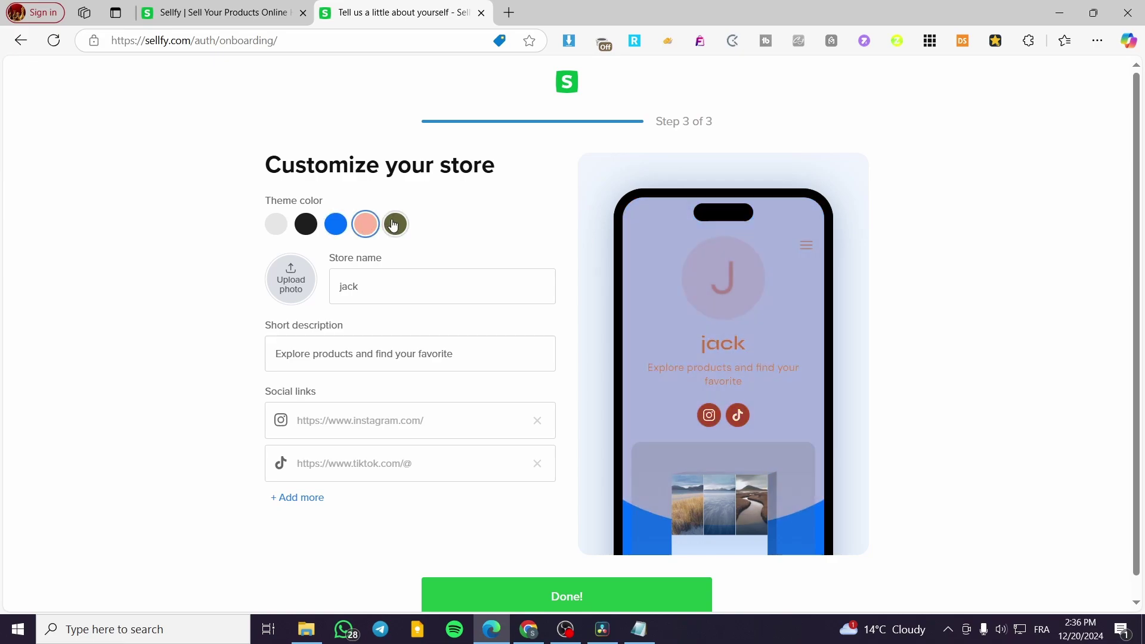
pyautogui.click(394, 224)
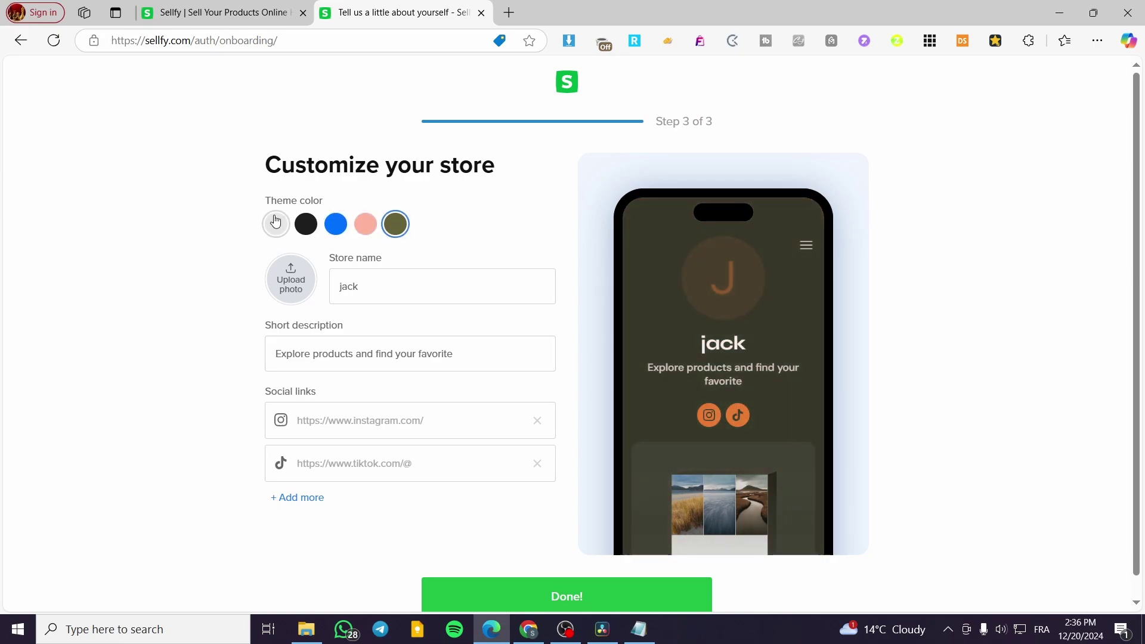
pyautogui.click(275, 221)
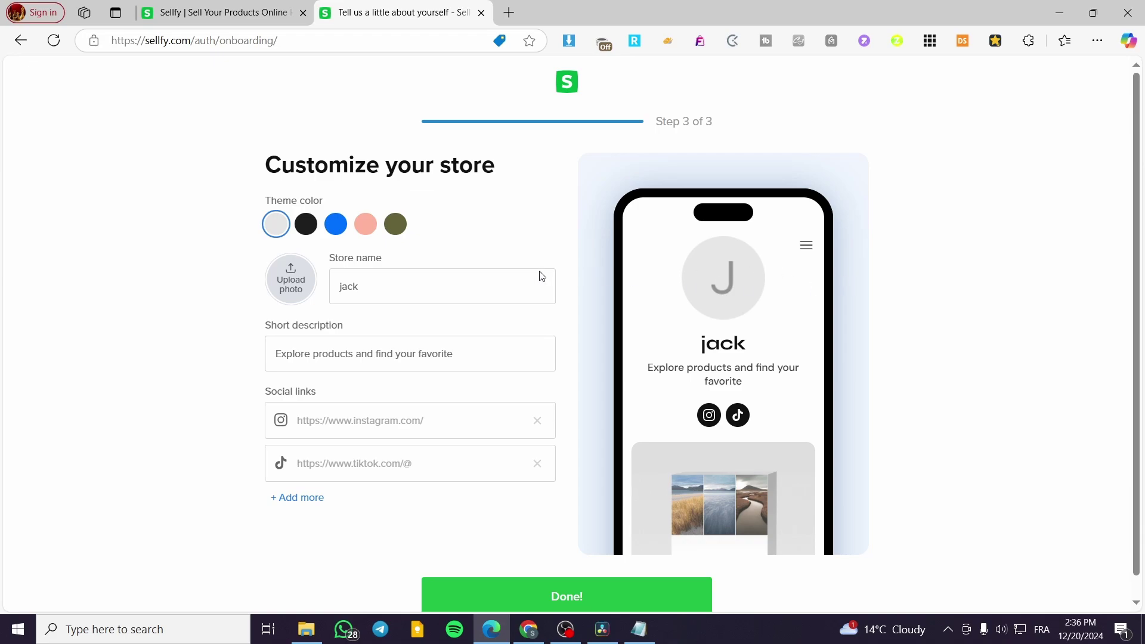
pyautogui.click(306, 224)
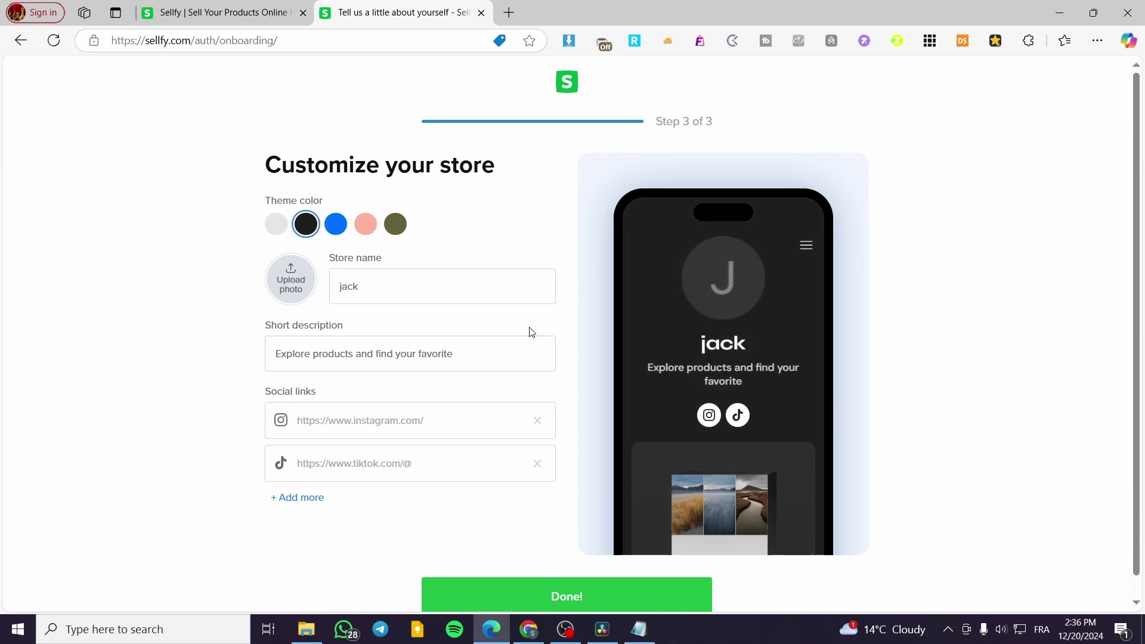
pyautogui.click(336, 224)
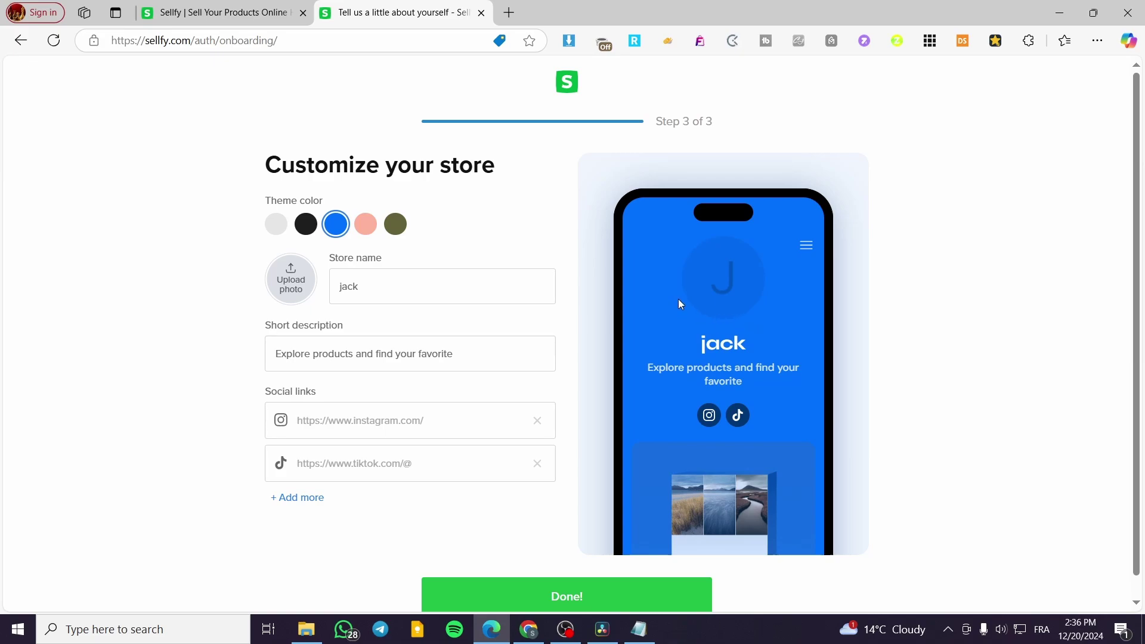
pyautogui.click(365, 225)
pyautogui.click(395, 224)
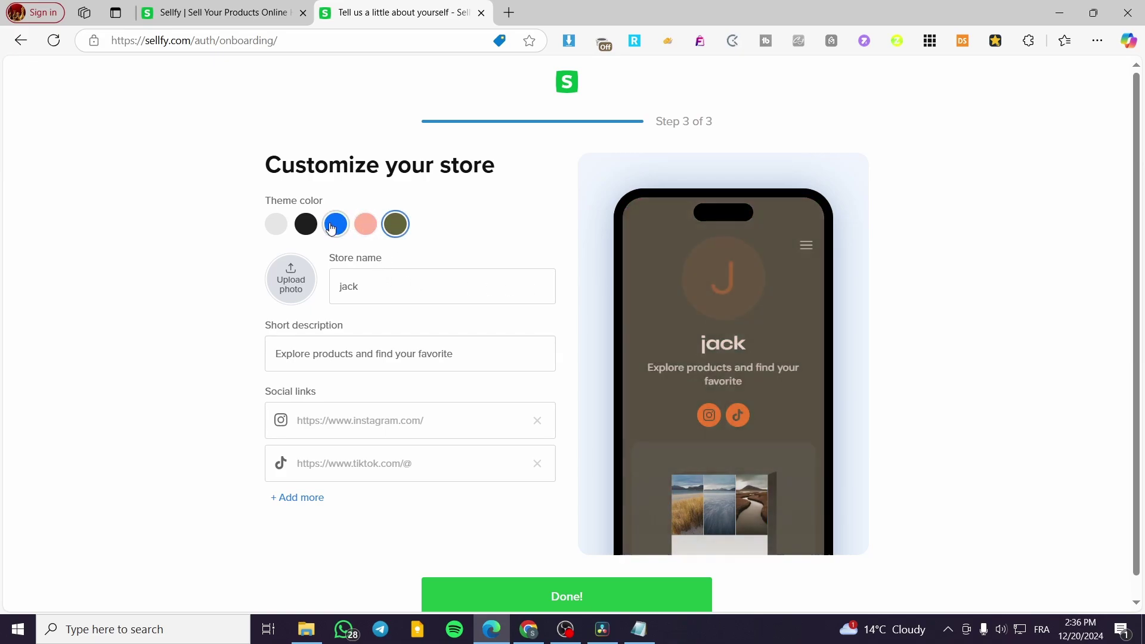
pyautogui.click(338, 229)
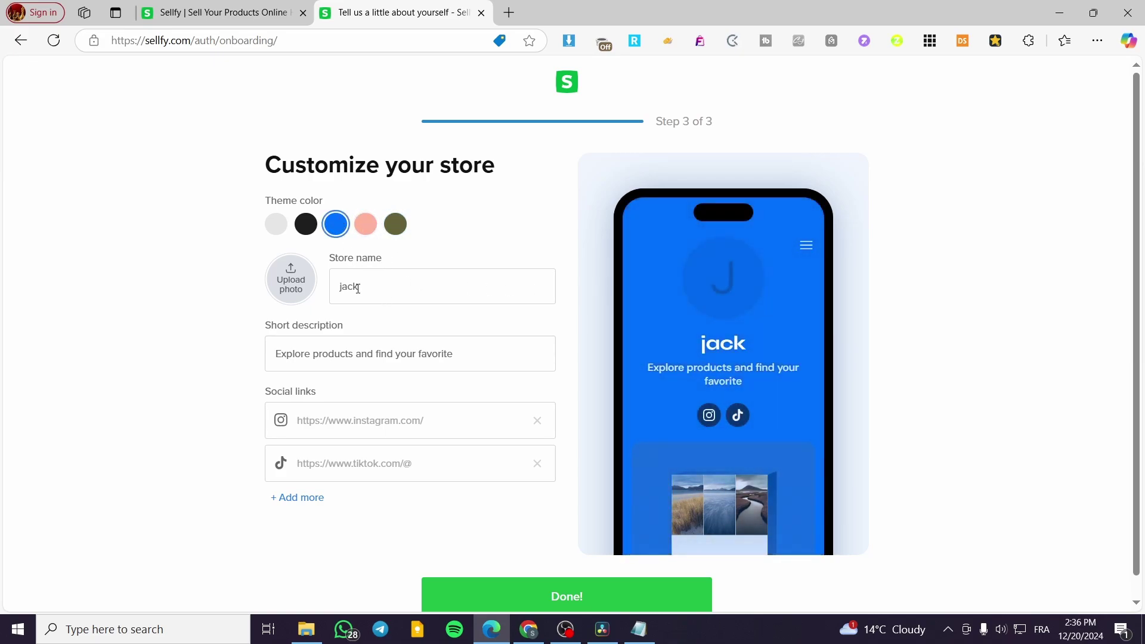
pyautogui.click(388, 288)
# - Append the owner's surname and 'Stores' to the store name
pyautogui.moveTo(387, 289); pyautogui.dragTo(269, 289)
pyautogui.click(465, 289)
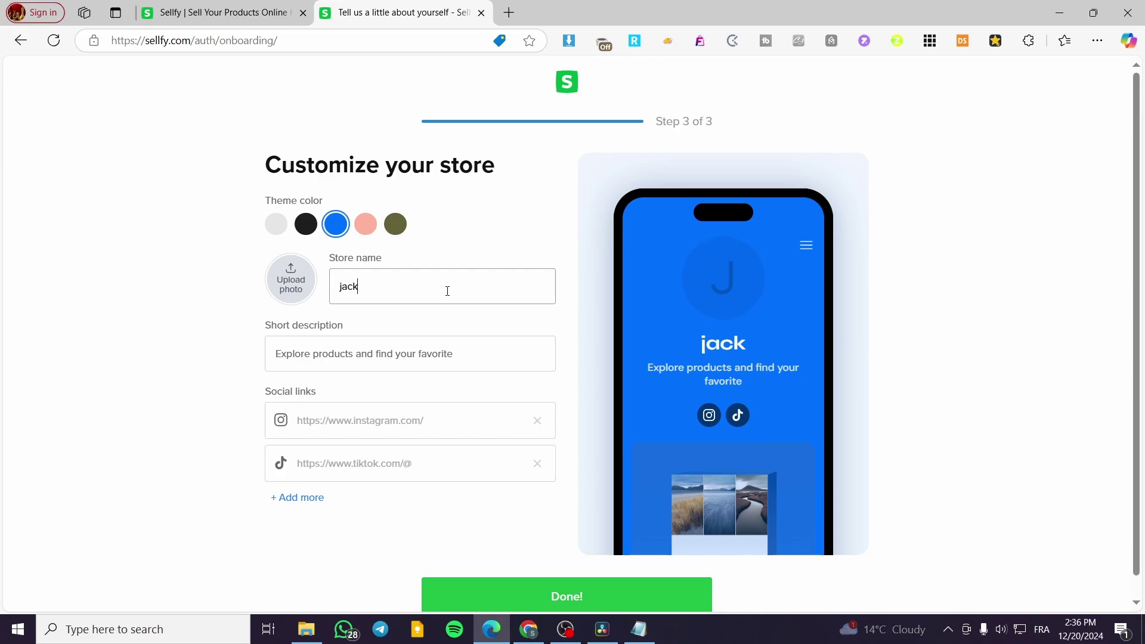
pyautogui.write('Smit')
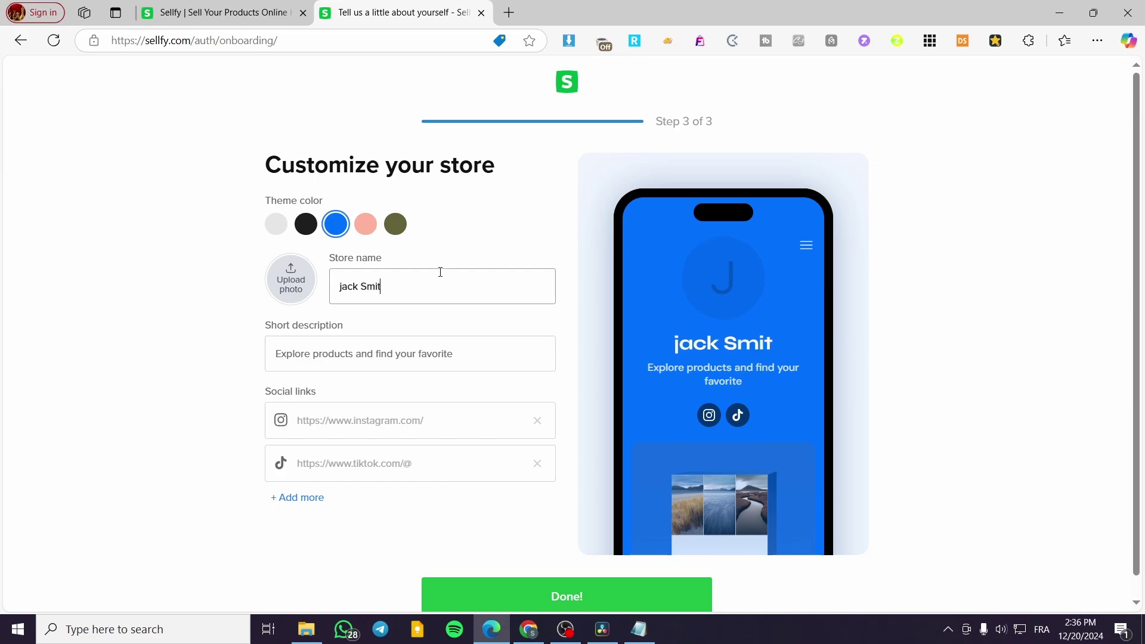
pyautogui.write('h Stores')
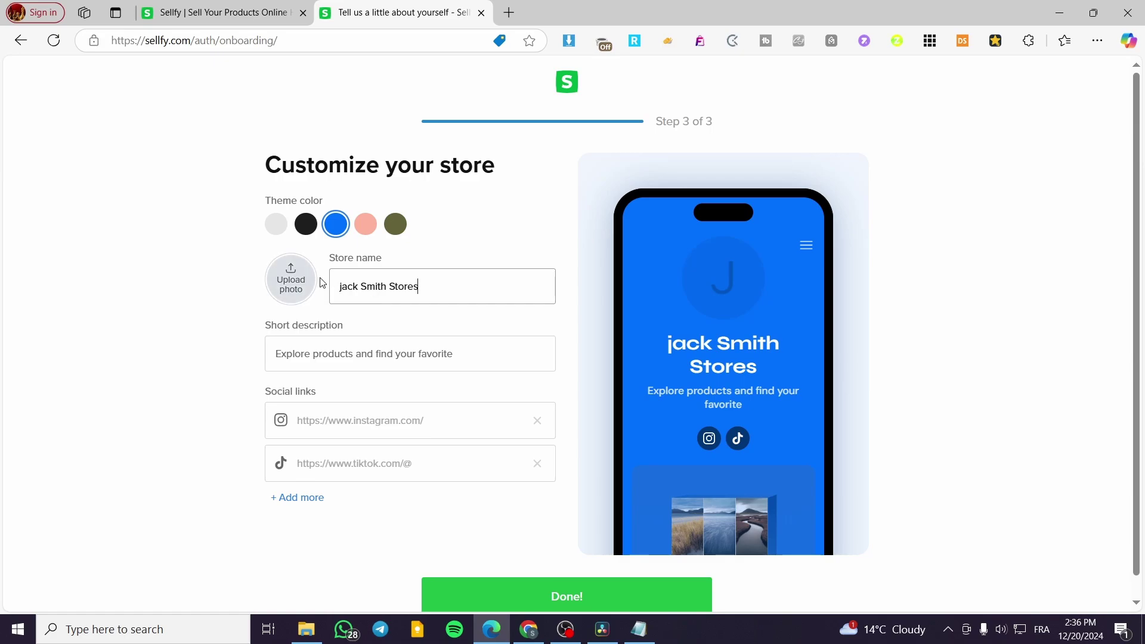
# - Upload the '30% off Everything' image as the store photo
pyautogui.click(297, 289)
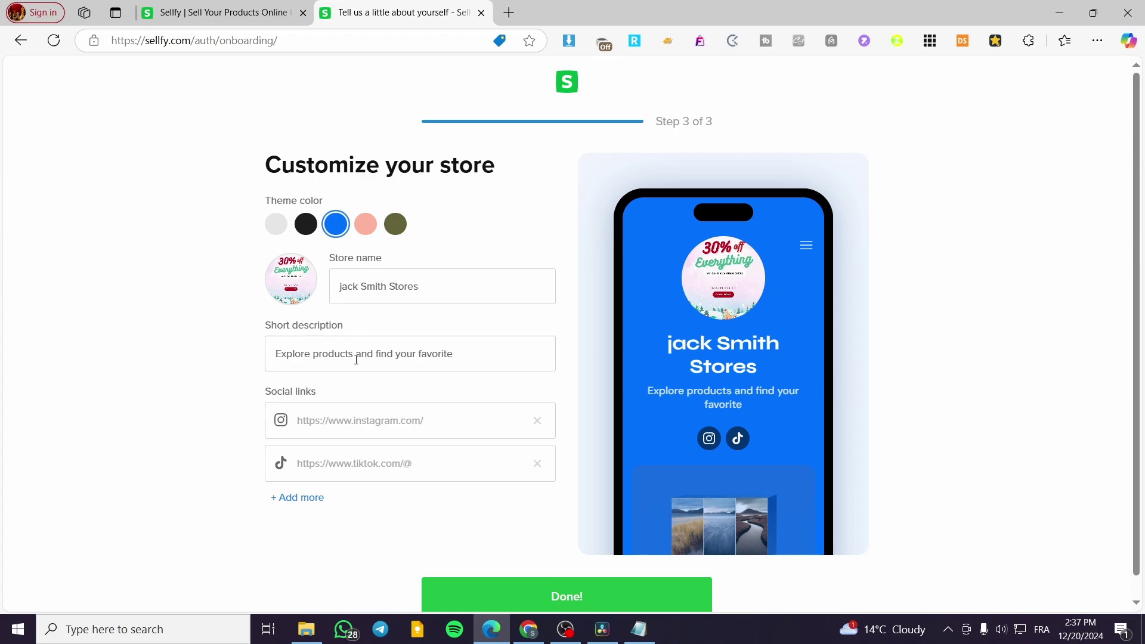
pyautogui.click(526, 363)
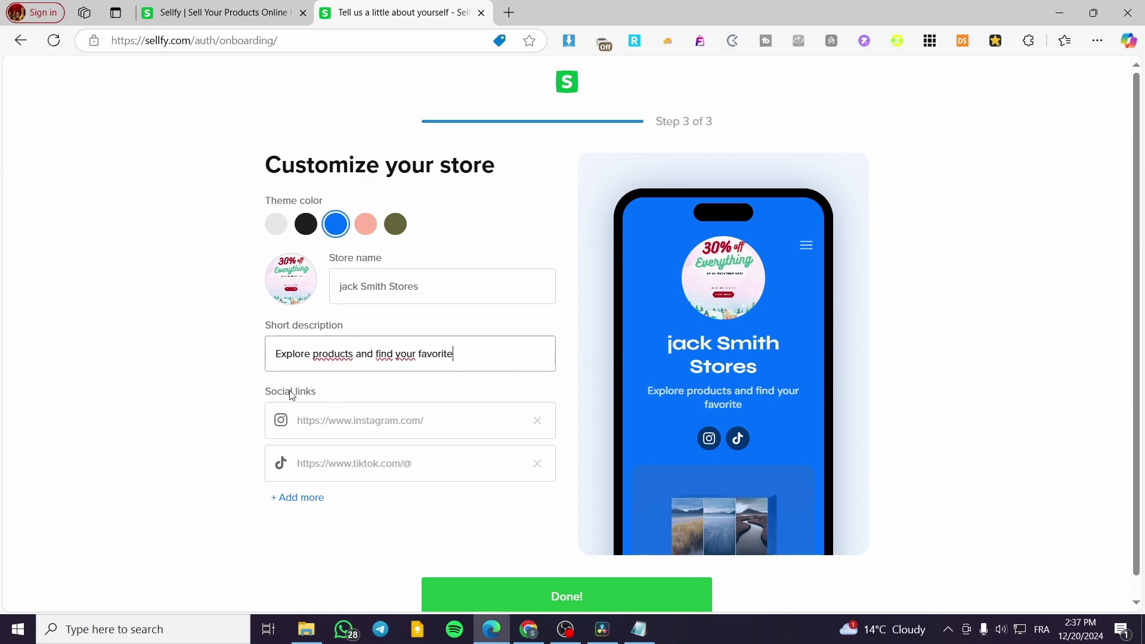
pyautogui.scroll(-1, 375, 417)
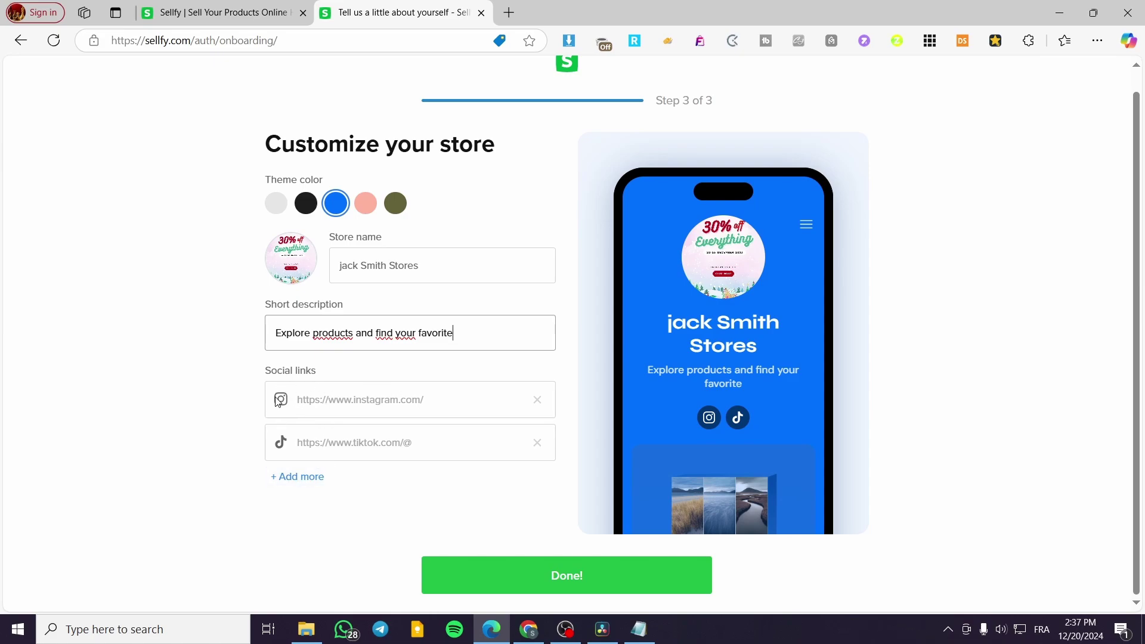
# - Keep the TikTok link and add Facebook, X and YouTube to the store's social links
pyautogui.click(298, 477)
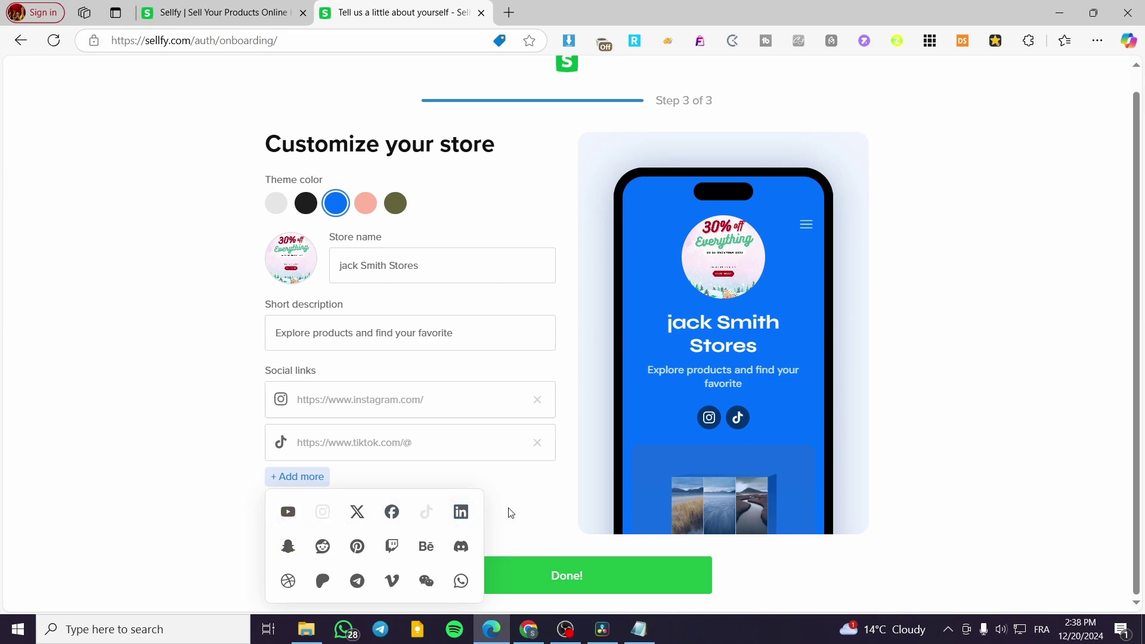
pyautogui.click(537, 443)
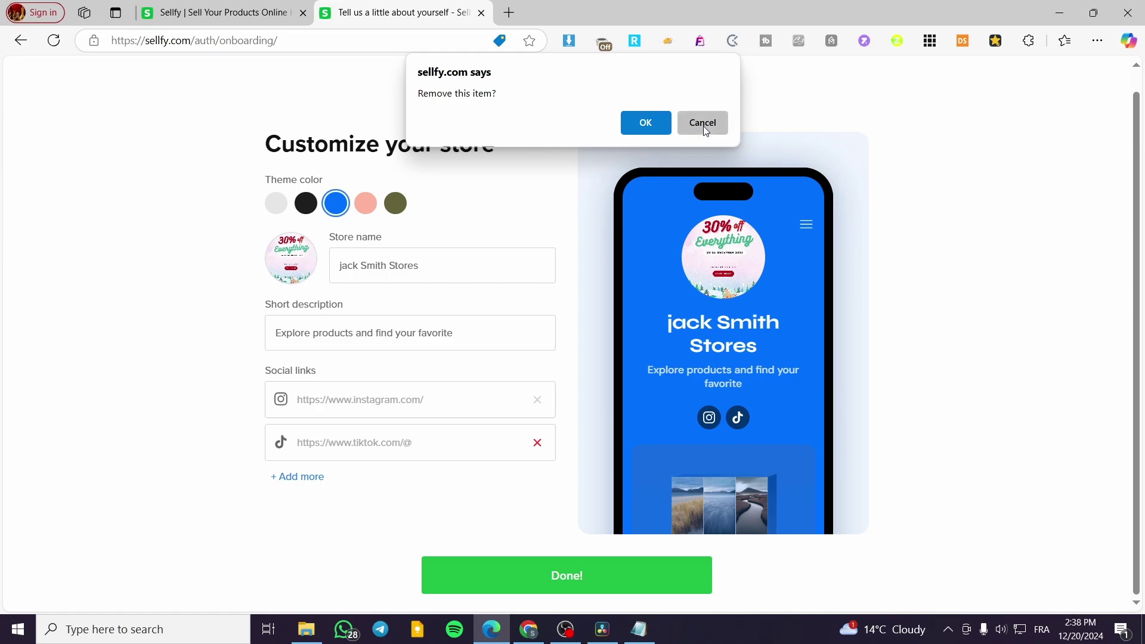
pyautogui.click(702, 123)
pyautogui.click(301, 480)
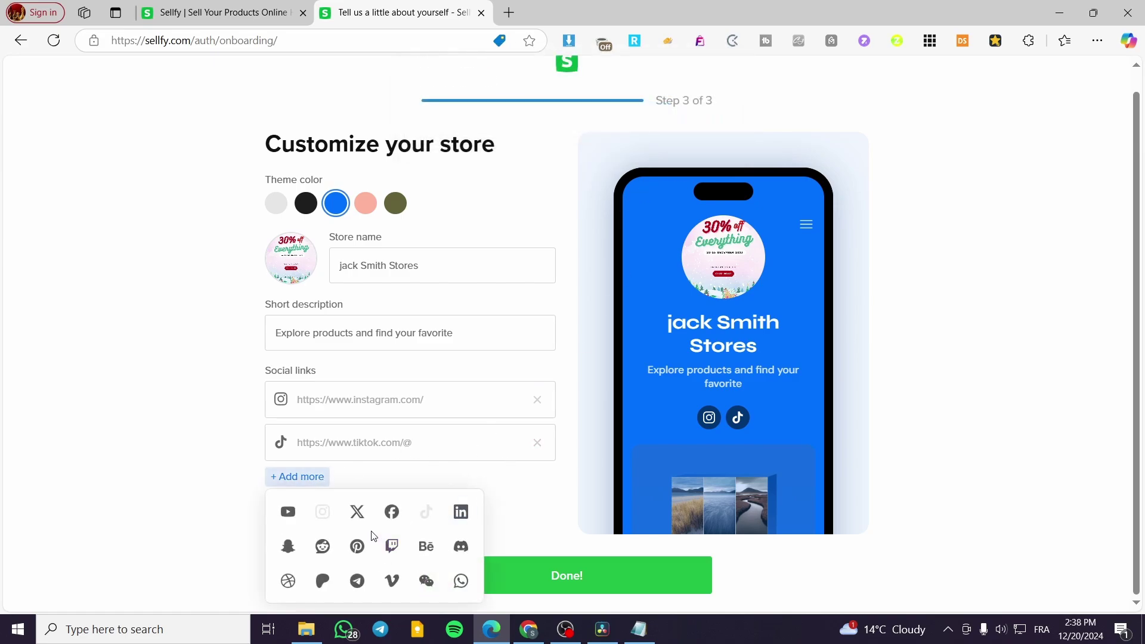
pyautogui.click(392, 511)
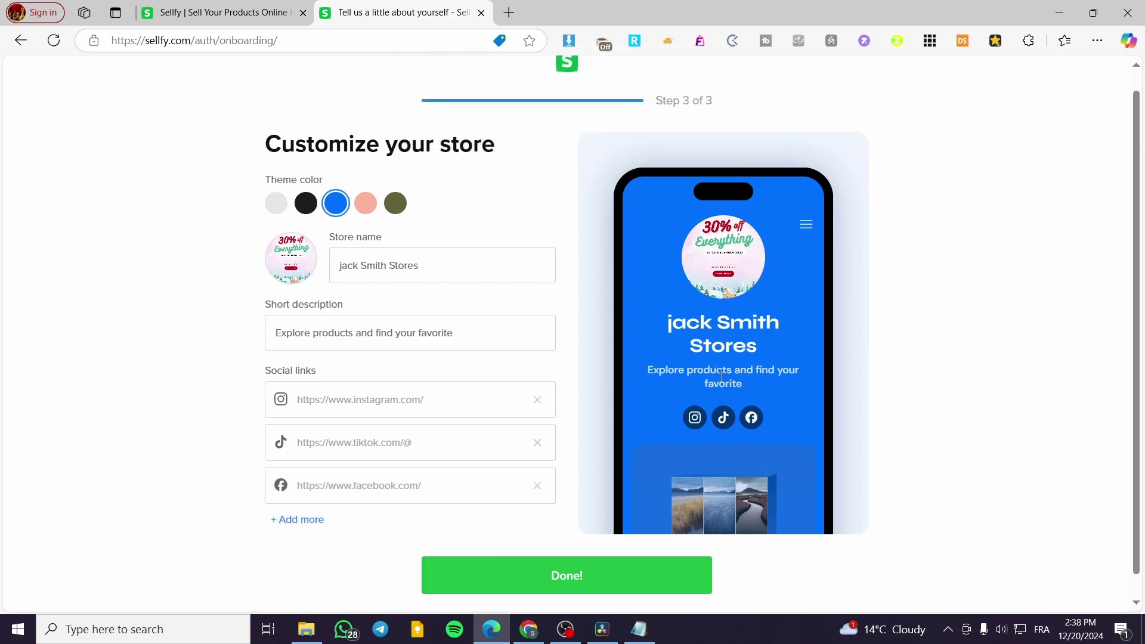
pyautogui.click(303, 520)
pyautogui.click(358, 563)
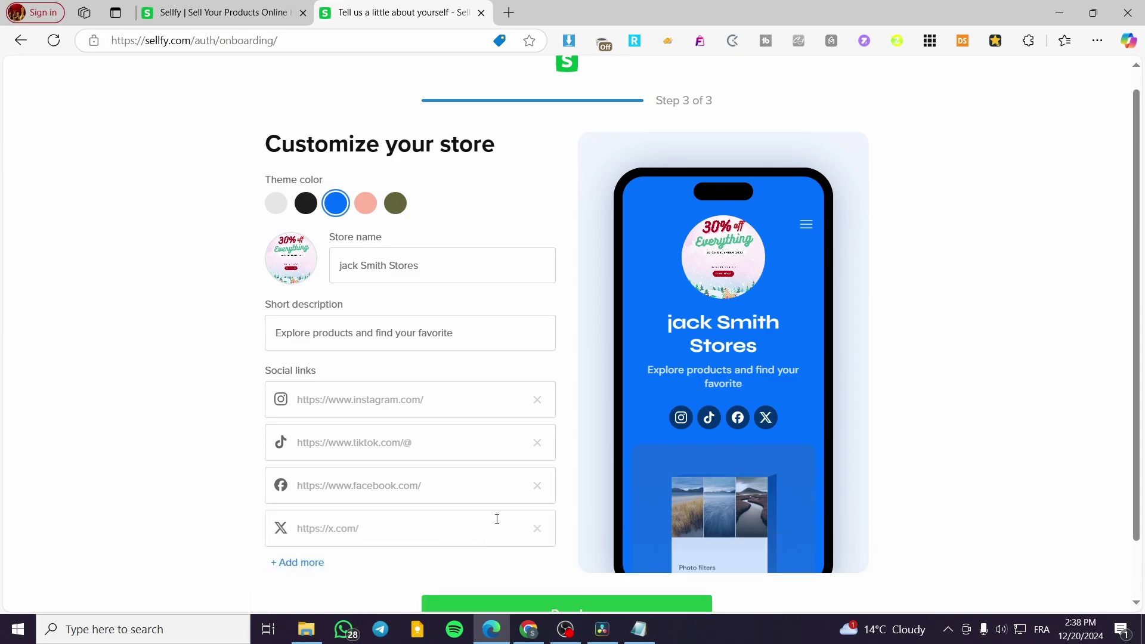
pyautogui.click(310, 563)
pyautogui.scroll(-1, 382, 537)
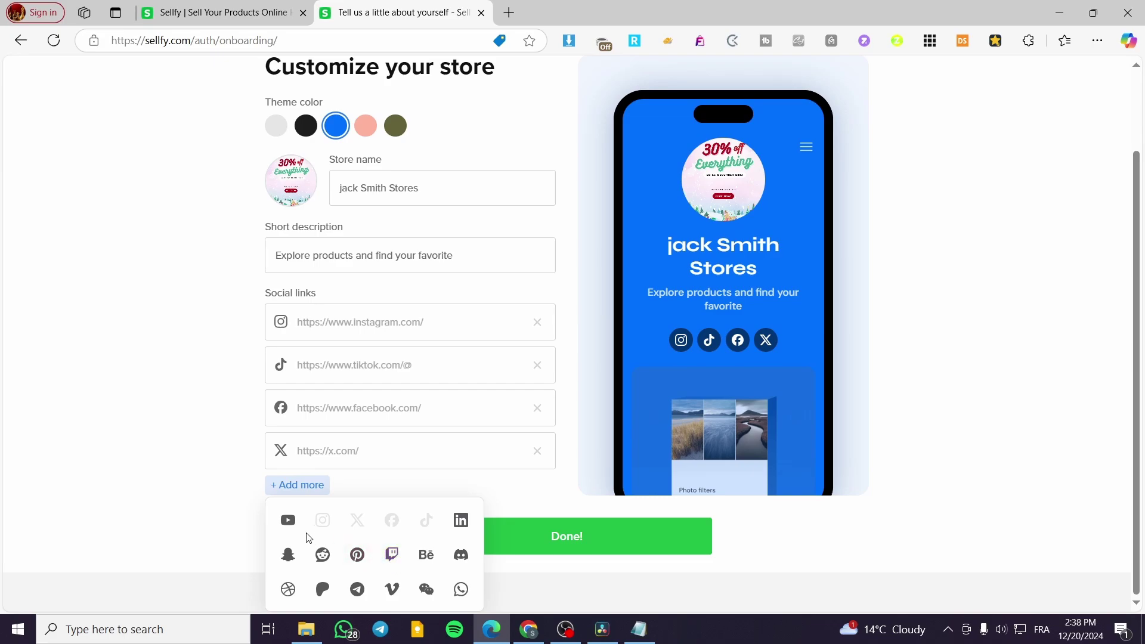
pyautogui.click(289, 522)
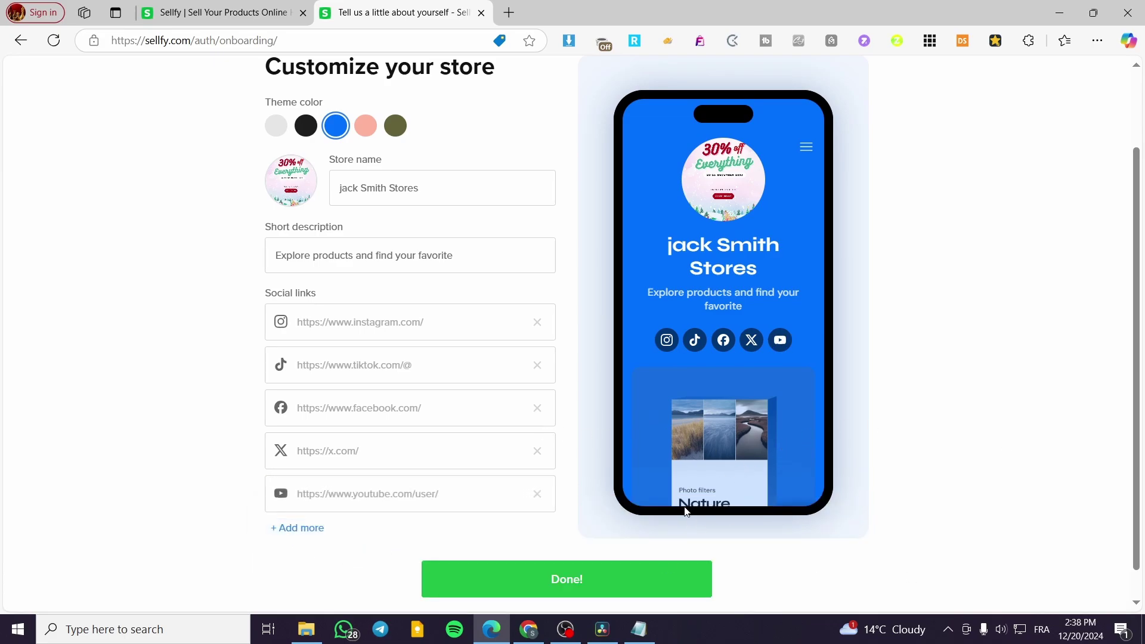
# - Submit the customization step with Done! to finish onboarding
pyautogui.click(564, 583)
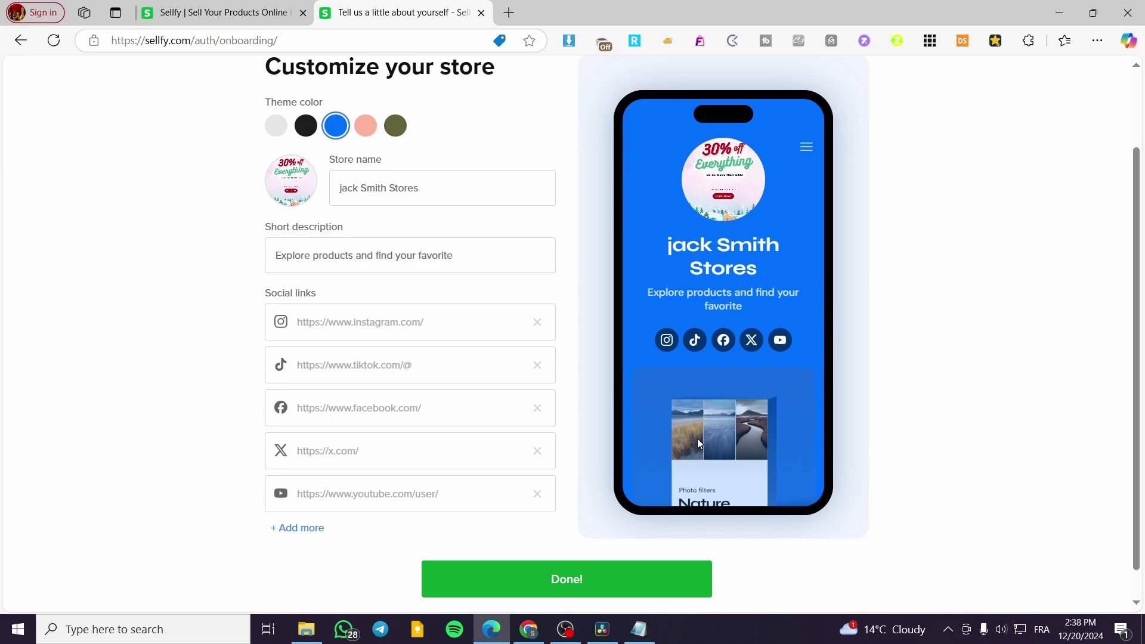
pyautogui.scroll(2, 583, 364)
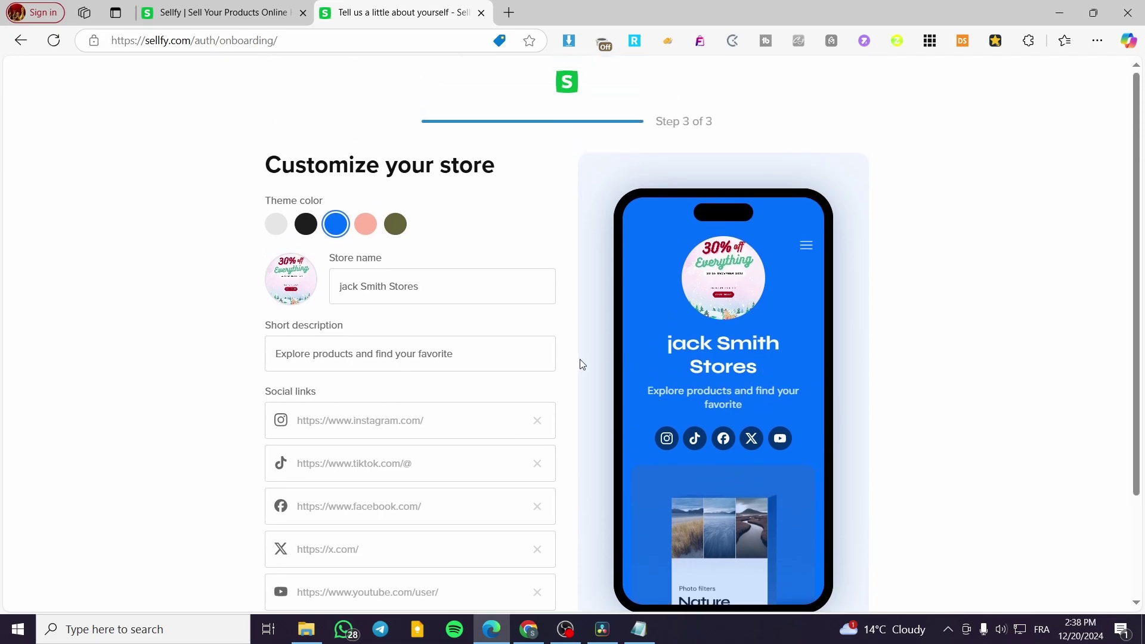
pyautogui.scroll(-3, 582, 364)
pyautogui.click(599, 554)
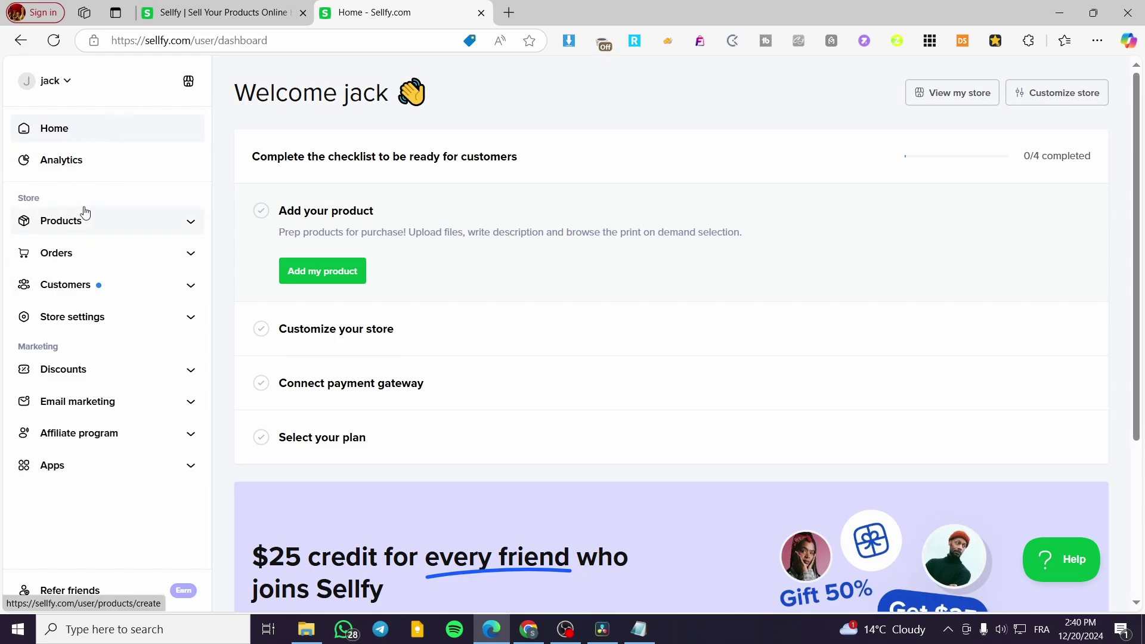
# - Start a new product and choose the Digital product type
pyautogui.click(65, 232)
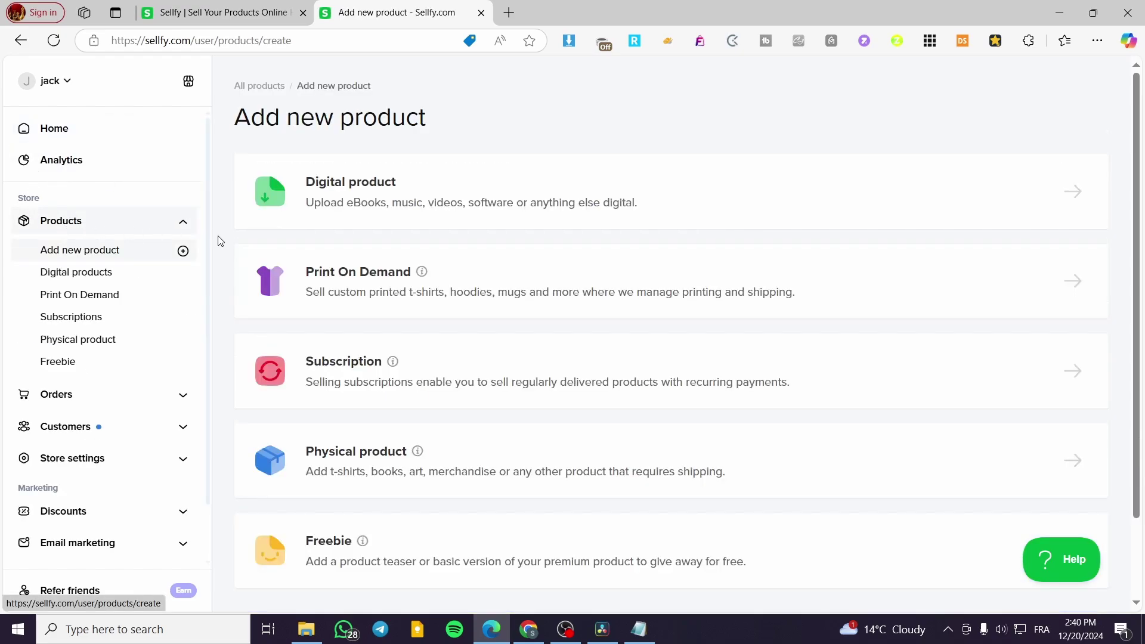
pyautogui.scroll(-2, 649, 194)
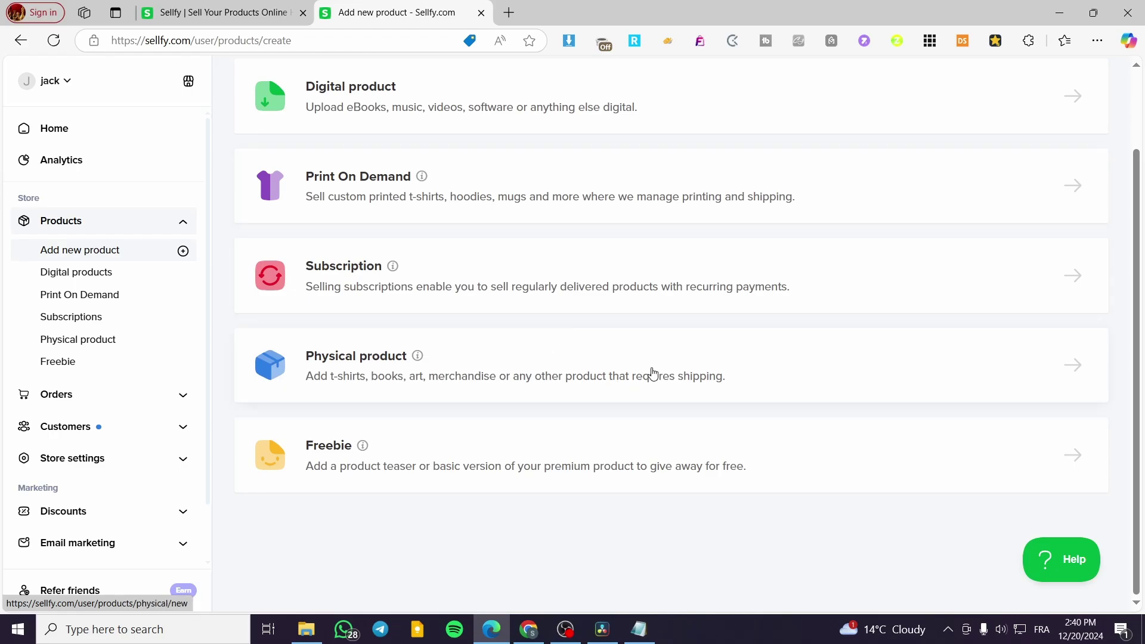
pyautogui.scroll(2, 460, 537)
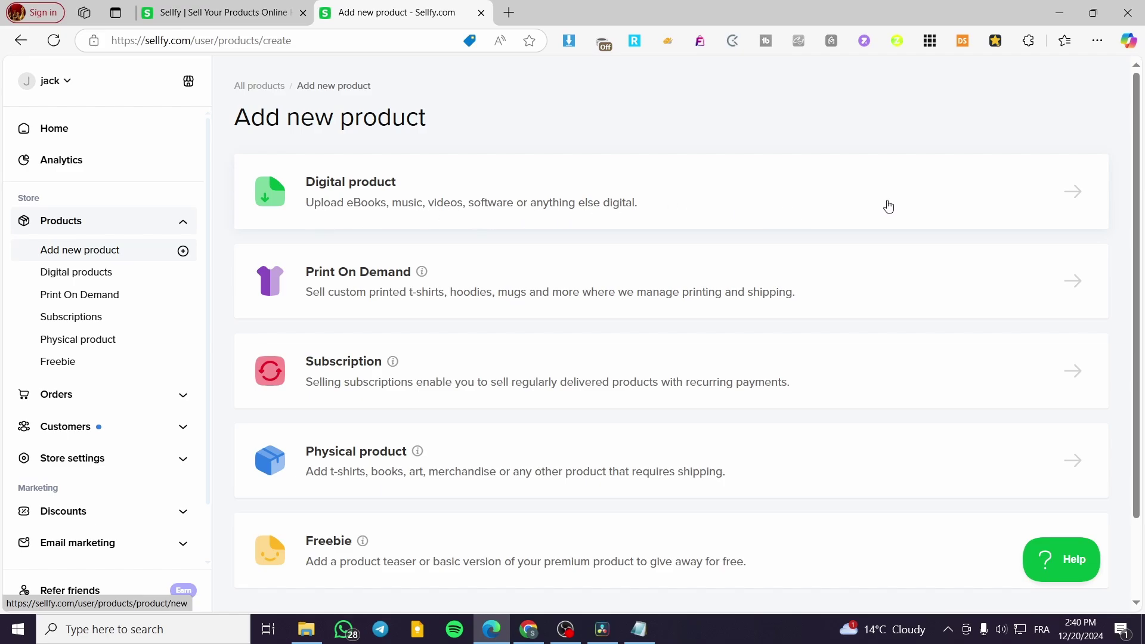
pyautogui.click(585, 210)
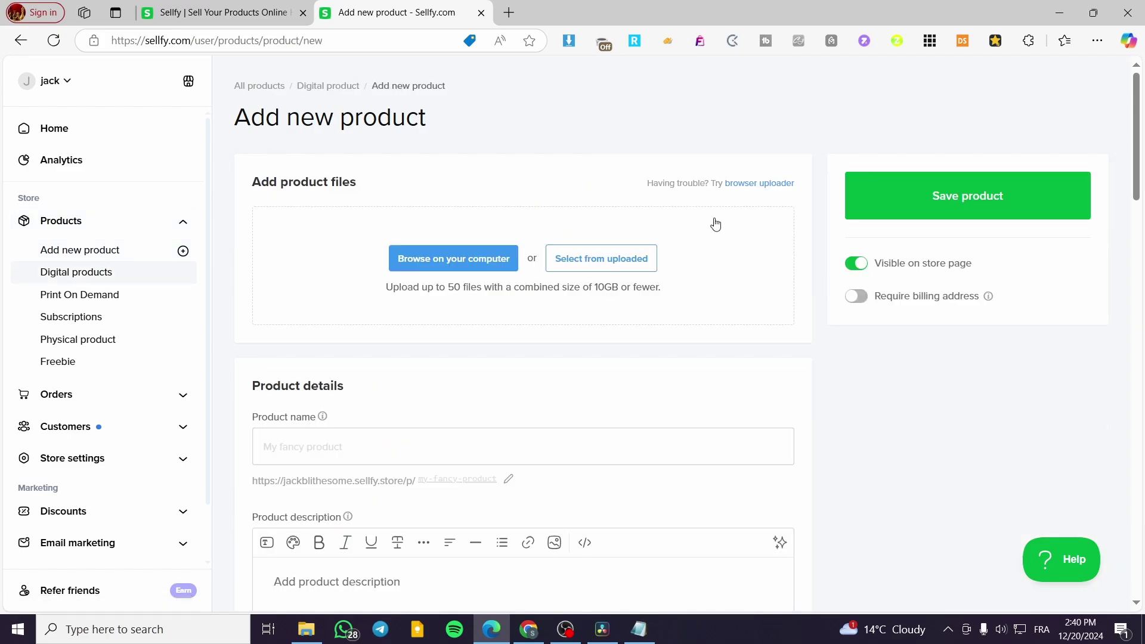
pyautogui.click(861, 266)
pyautogui.click(860, 266)
pyautogui.scroll(-1, 698, 280)
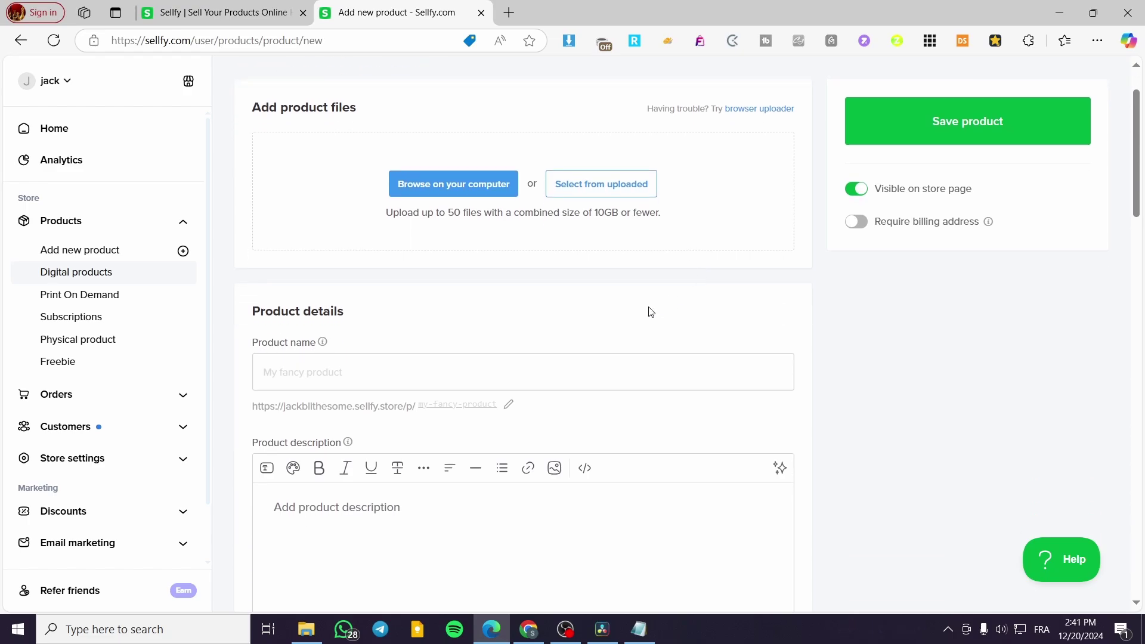
pyautogui.scroll(-2, 376, 411)
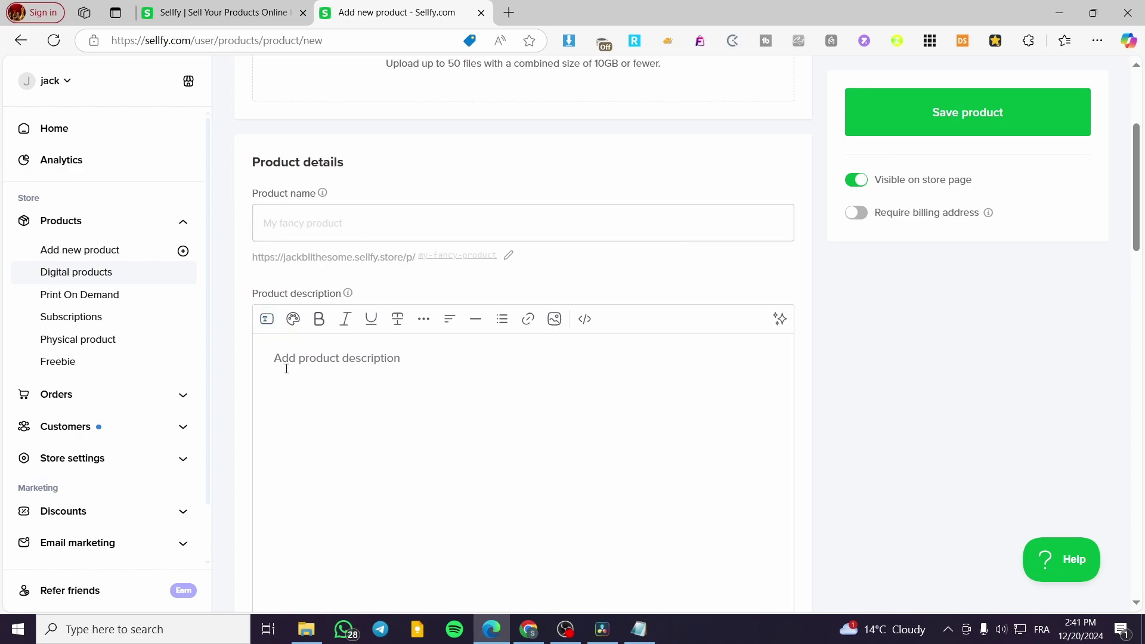
pyautogui.scroll(-4, 286, 369)
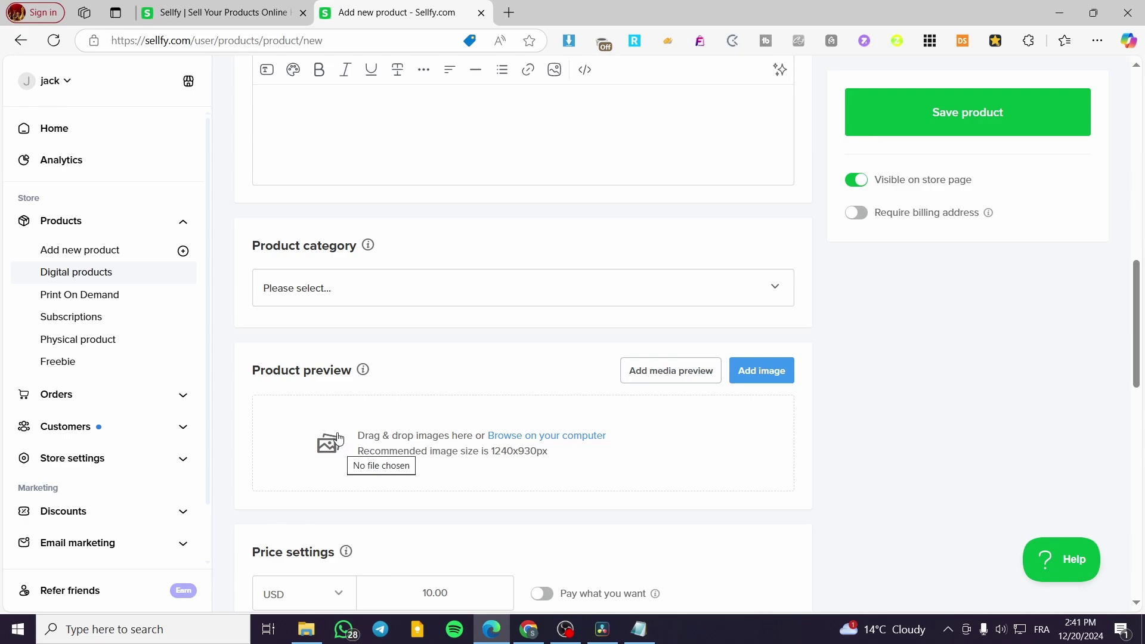
pyautogui.scroll(-2, 409, 422)
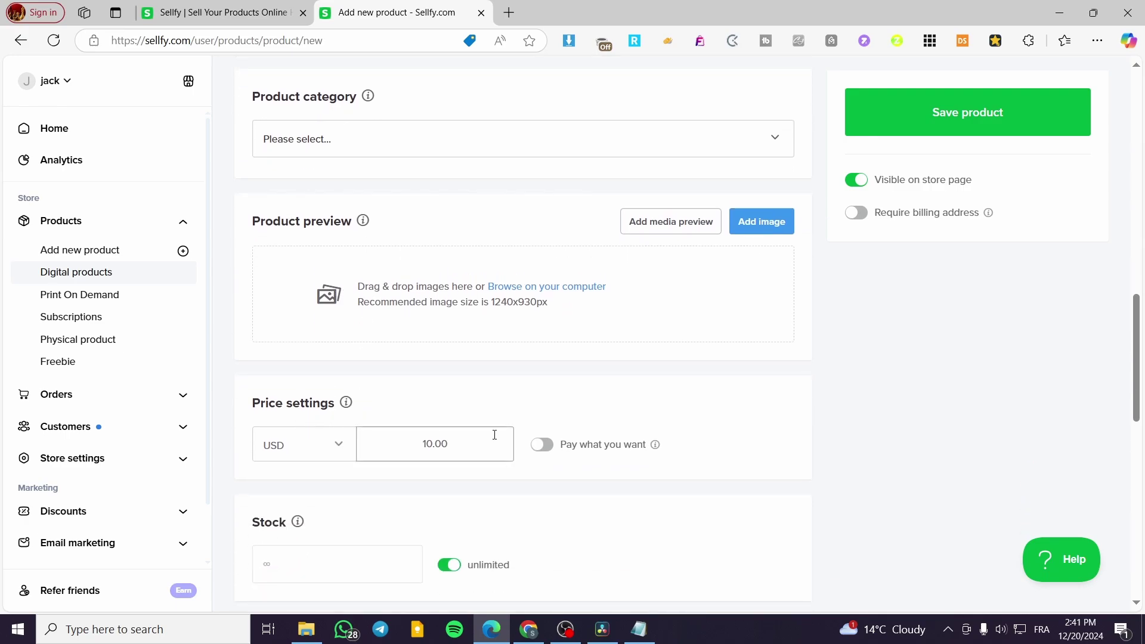
pyautogui.scroll(-2, 417, 433)
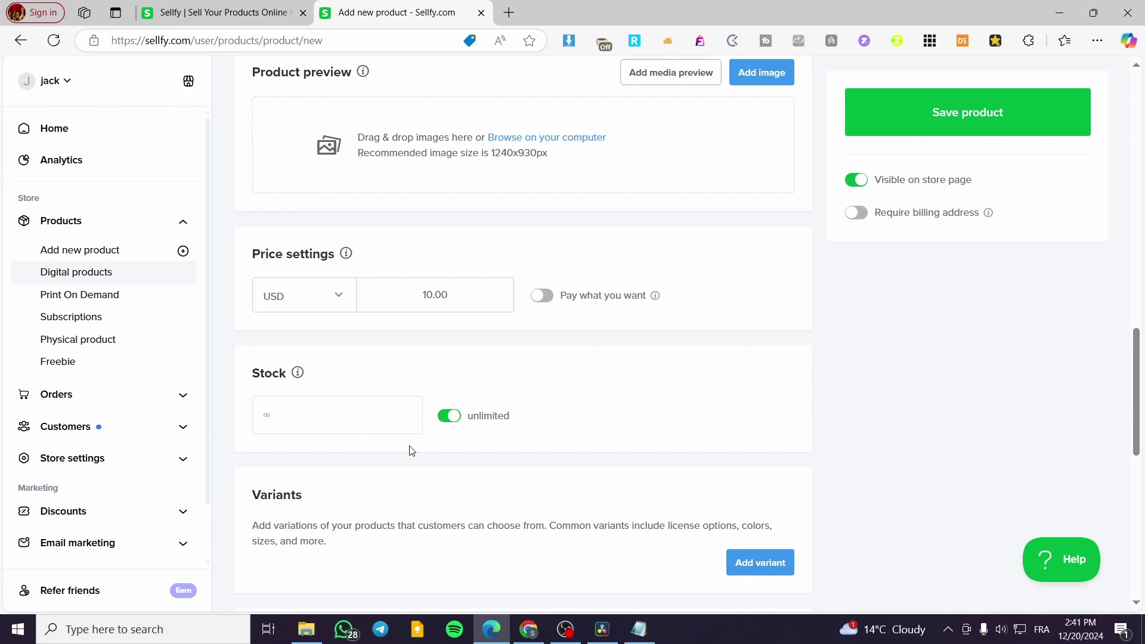
pyautogui.scroll(-2, 751, 496)
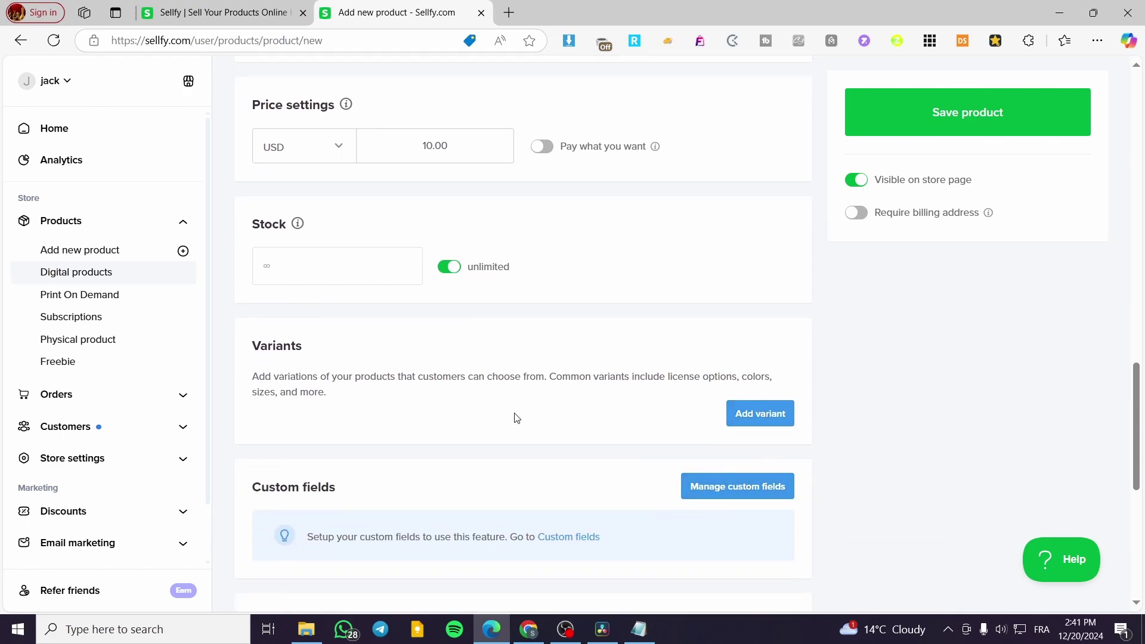
pyautogui.scroll(-2, 503, 452)
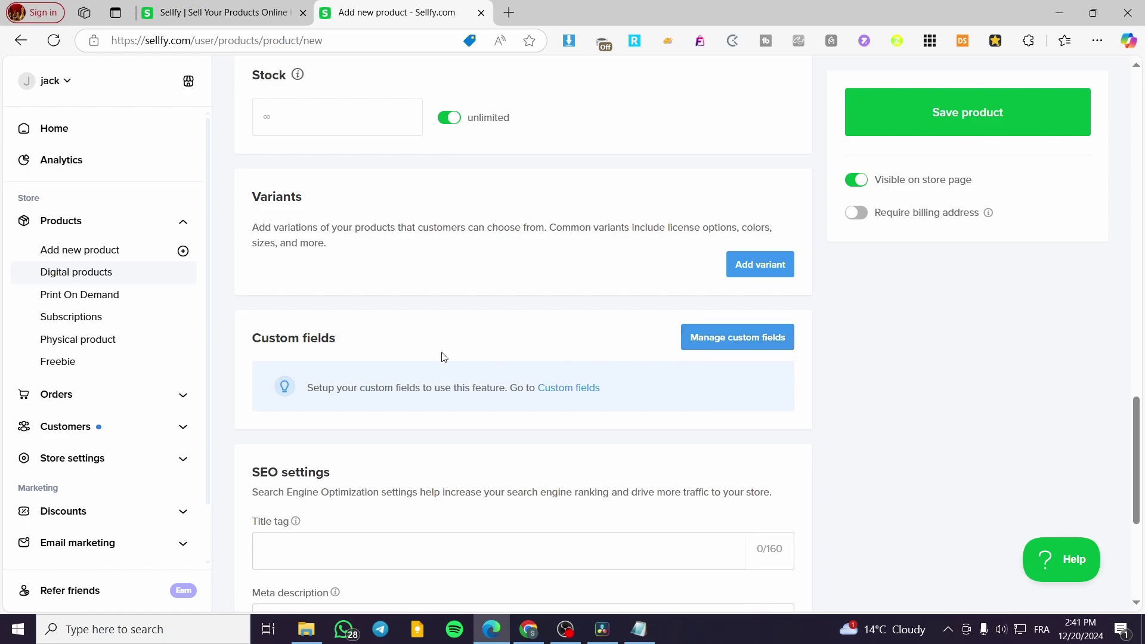
pyautogui.scroll(-4, 444, 356)
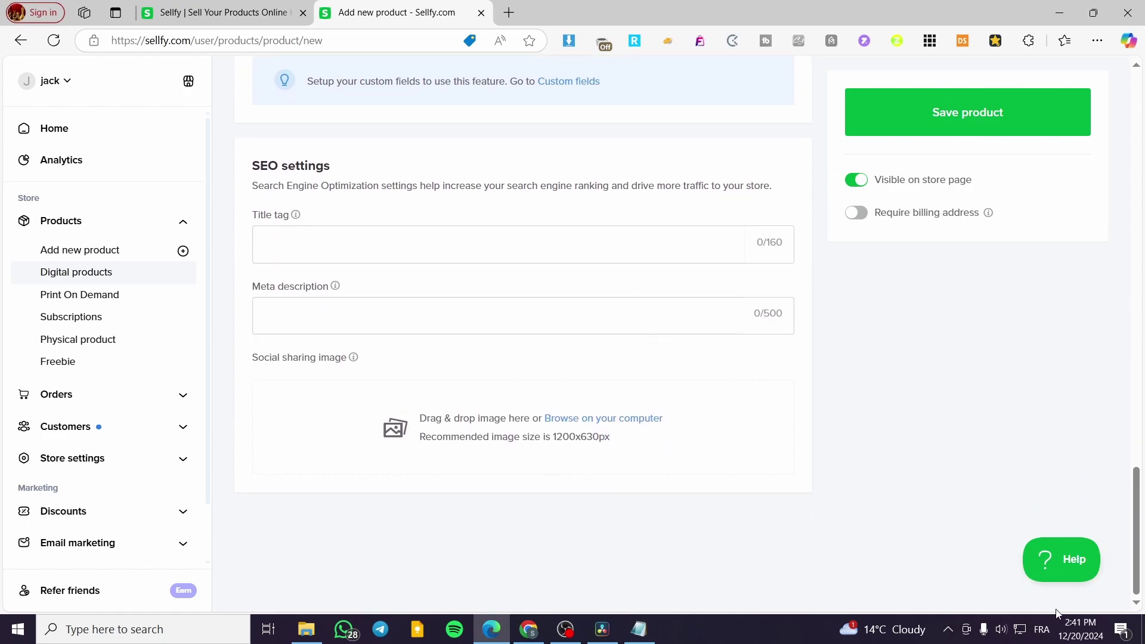
pyautogui.scroll(20, 897, 473)
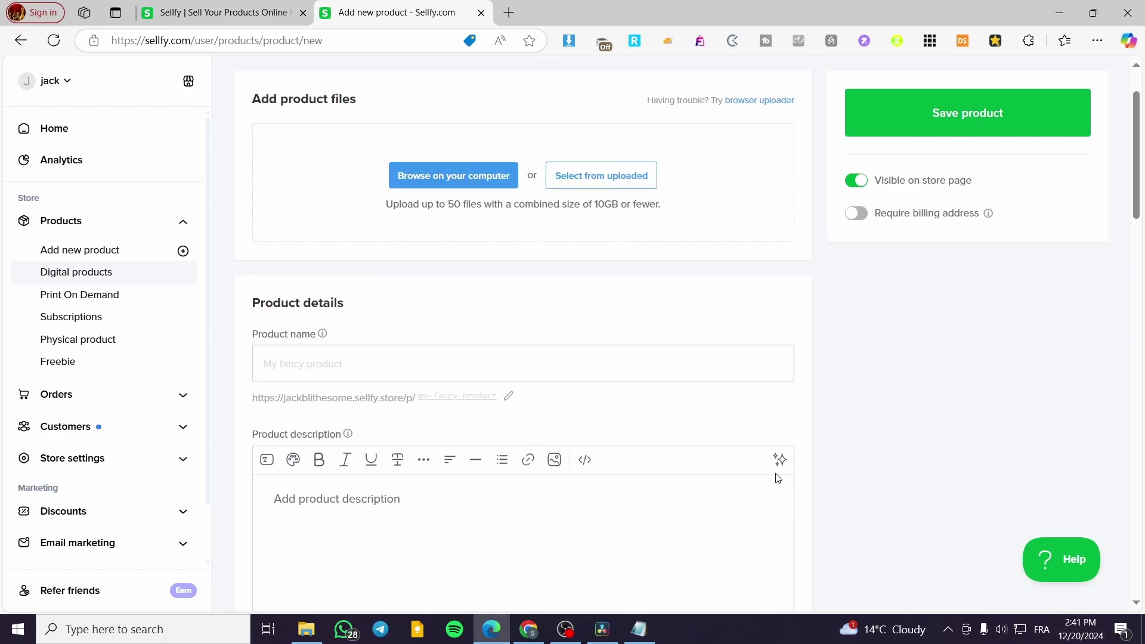
pyautogui.scroll(2, 501, 417)
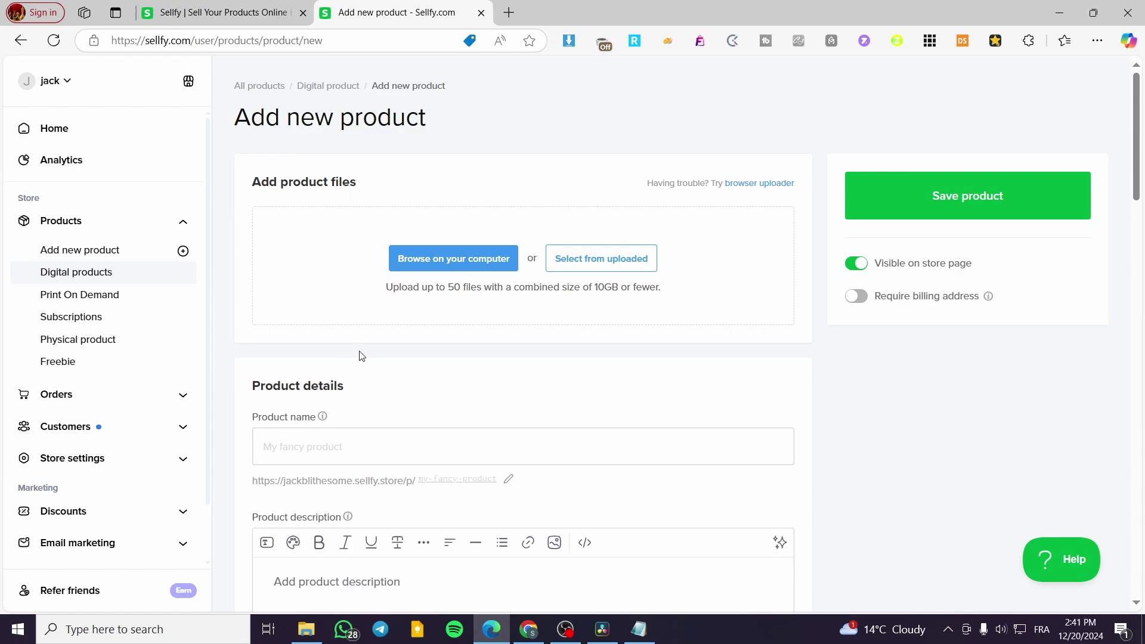
# - Enter 'How to be successful in life.' as the product name after dismissing the autofill popup
pyautogui.click(420, 444)
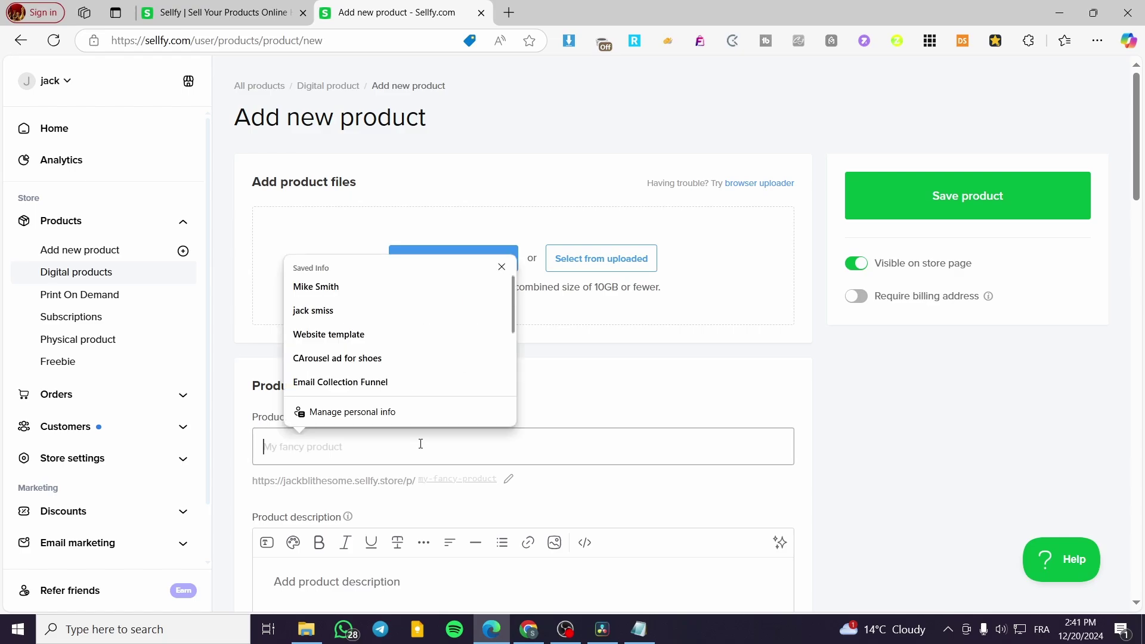
pyautogui.scroll(-1, 447, 346)
pyautogui.click(383, 366)
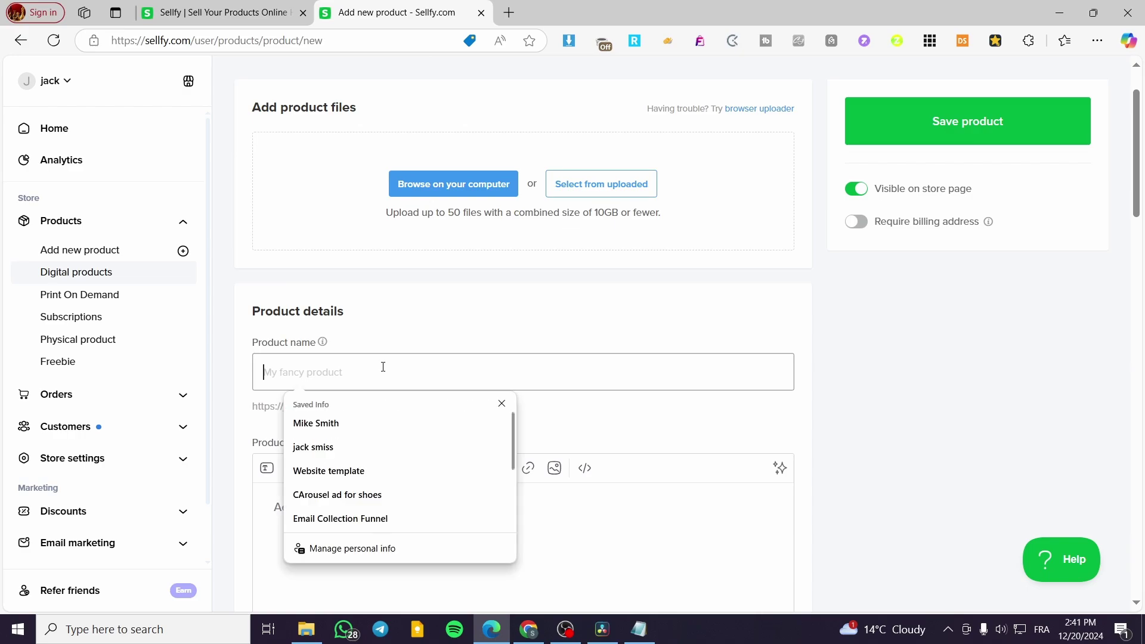
pyautogui.click(502, 410)
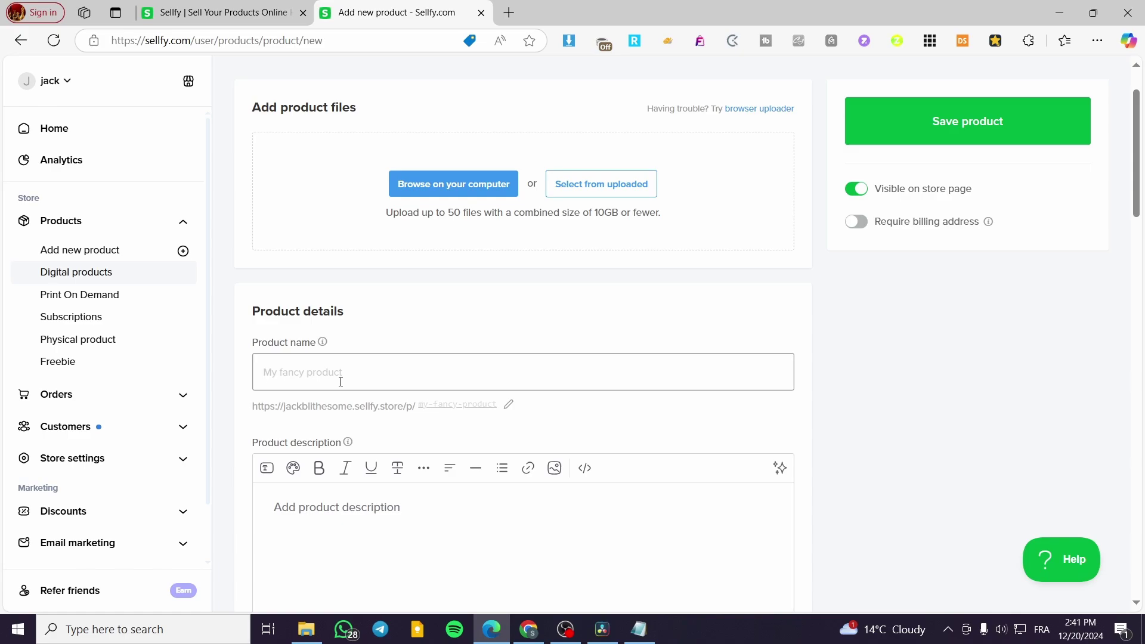
pyautogui.write('How to b')
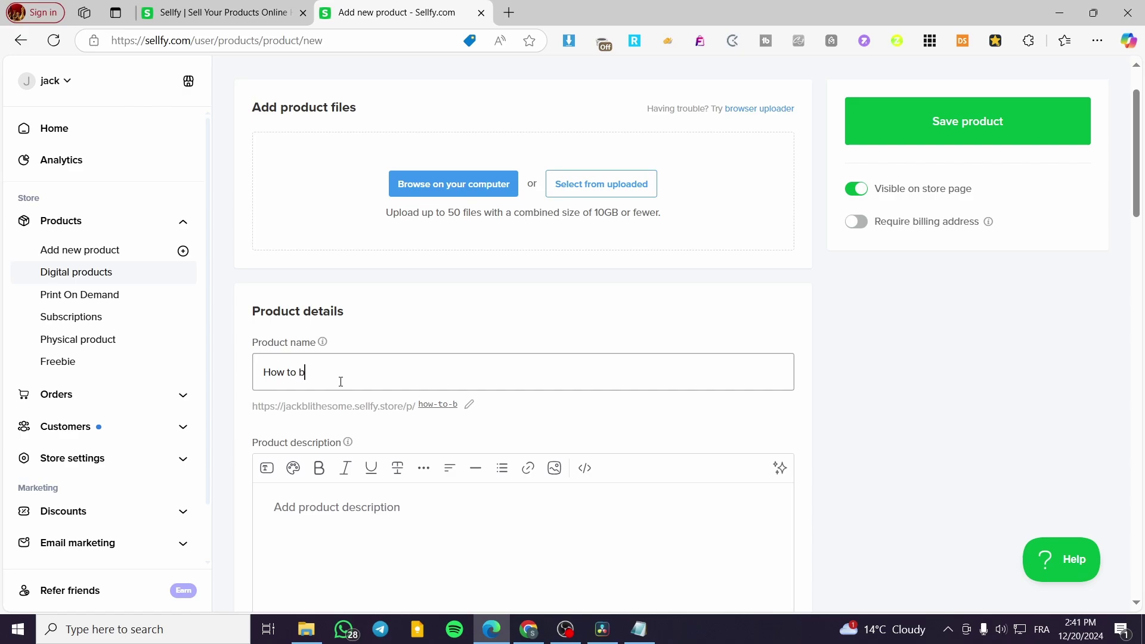
pyautogui.write('e successful in life.')
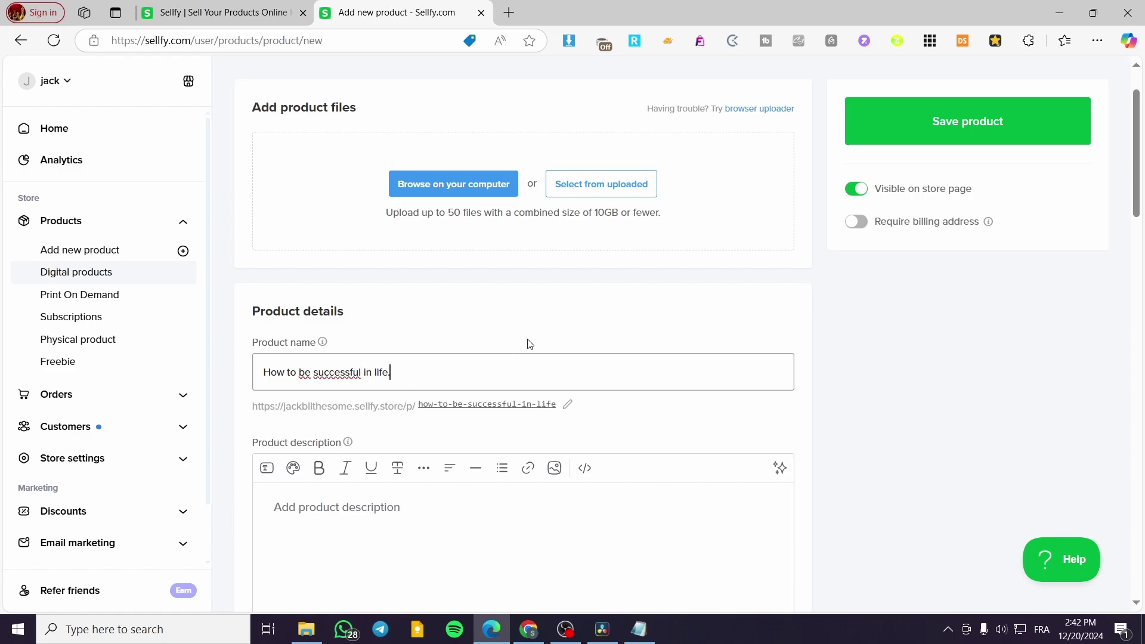
pyautogui.scroll(-1, 479, 420)
# - Write a description pasting the product name, pitching the ebook for getting your life together by thinking positively
pyautogui.click(414, 432)
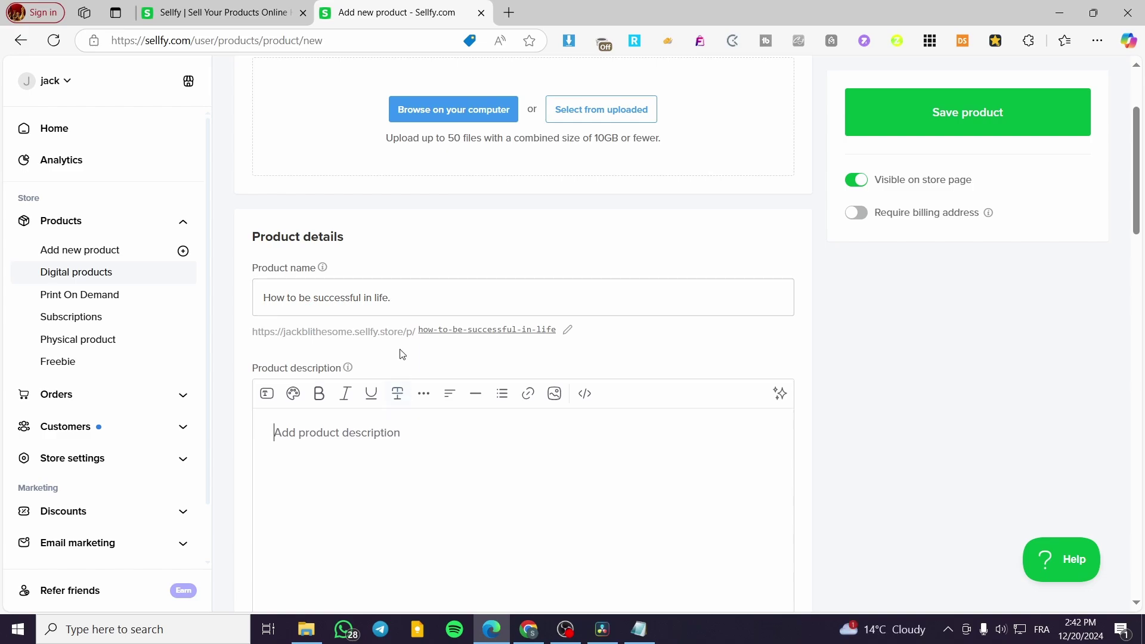
pyautogui.moveTo(416, 303); pyautogui.dragTo(201, 305)
pyautogui.hotkey('ctrl', 'c')
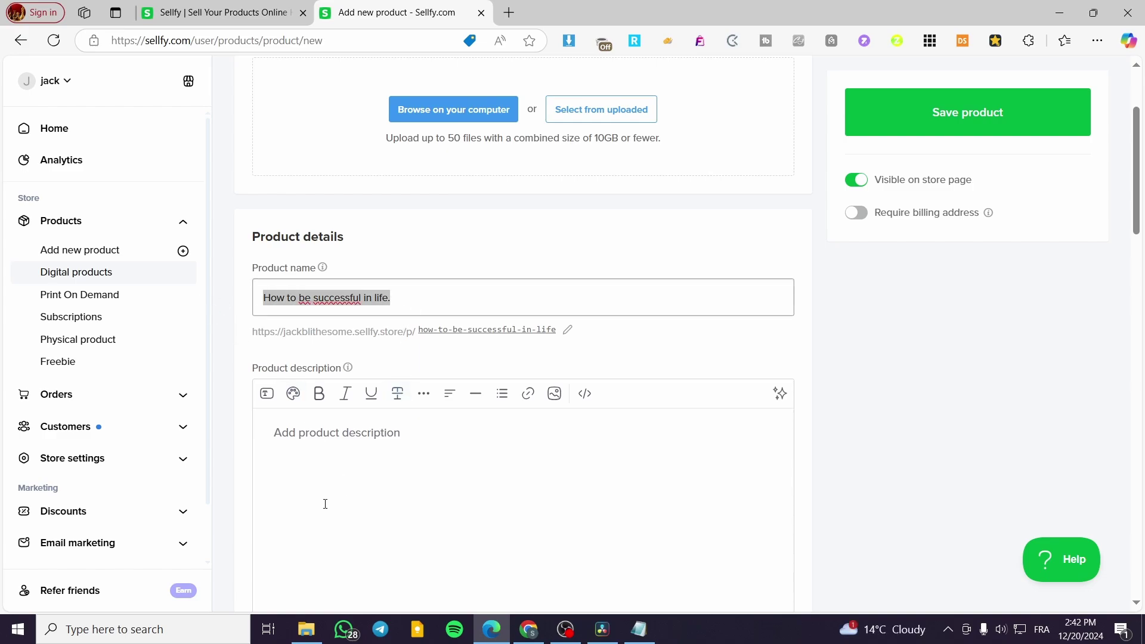
pyautogui.click(326, 476)
pyautogui.hotkey('ctrl', 'v')
pyautogui.write(', ')
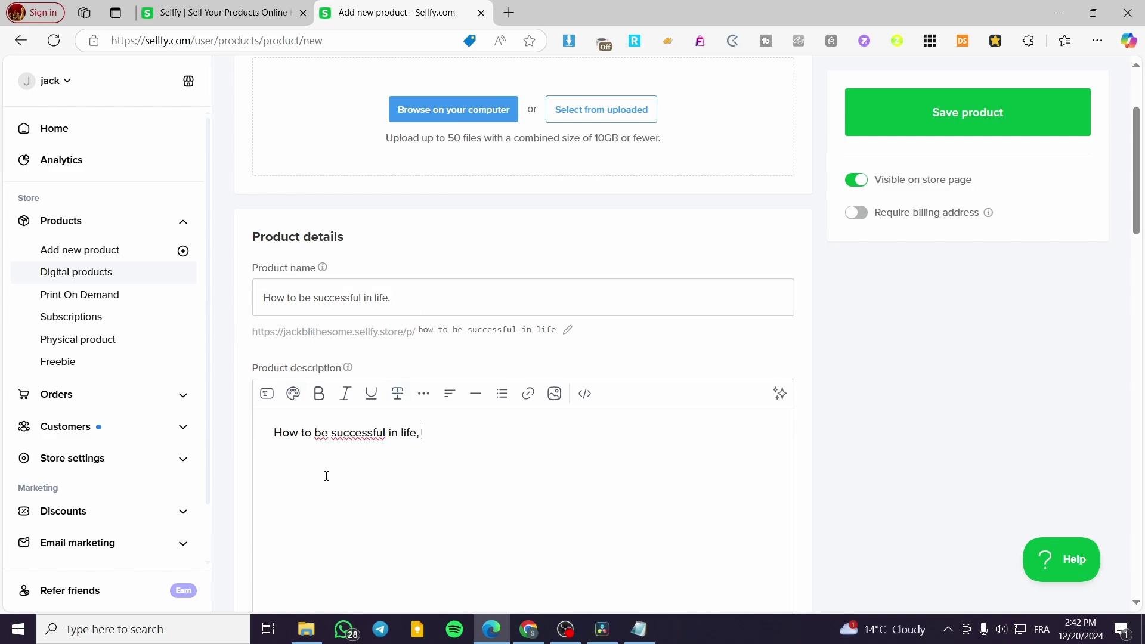
pyautogui.write('is a n ebook that w')
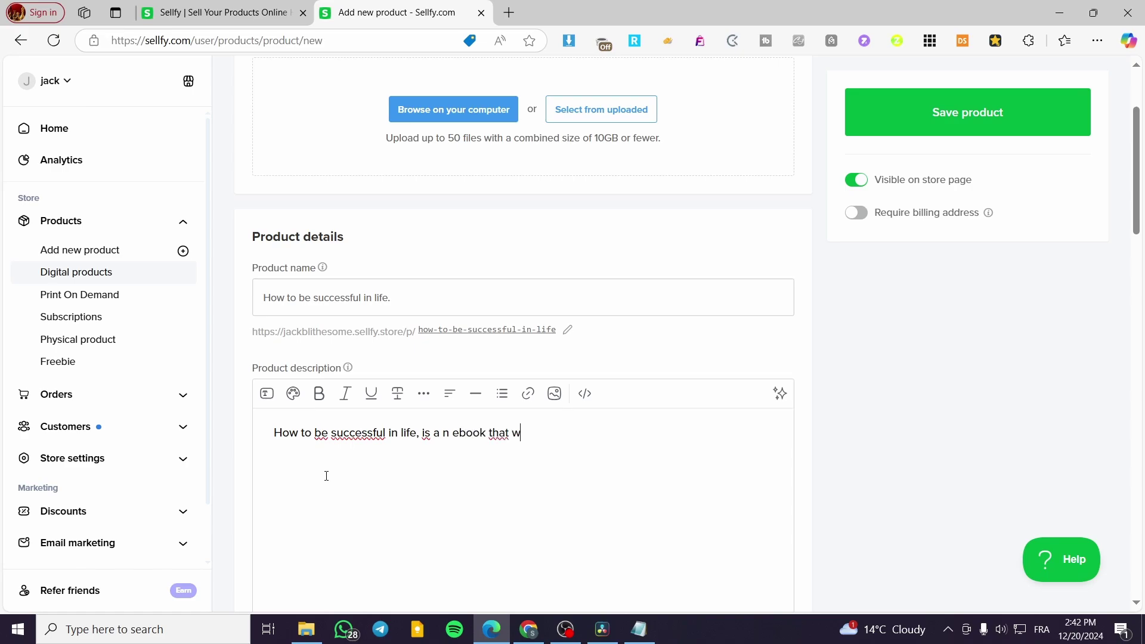
pyautogui.write('ill help you to get')
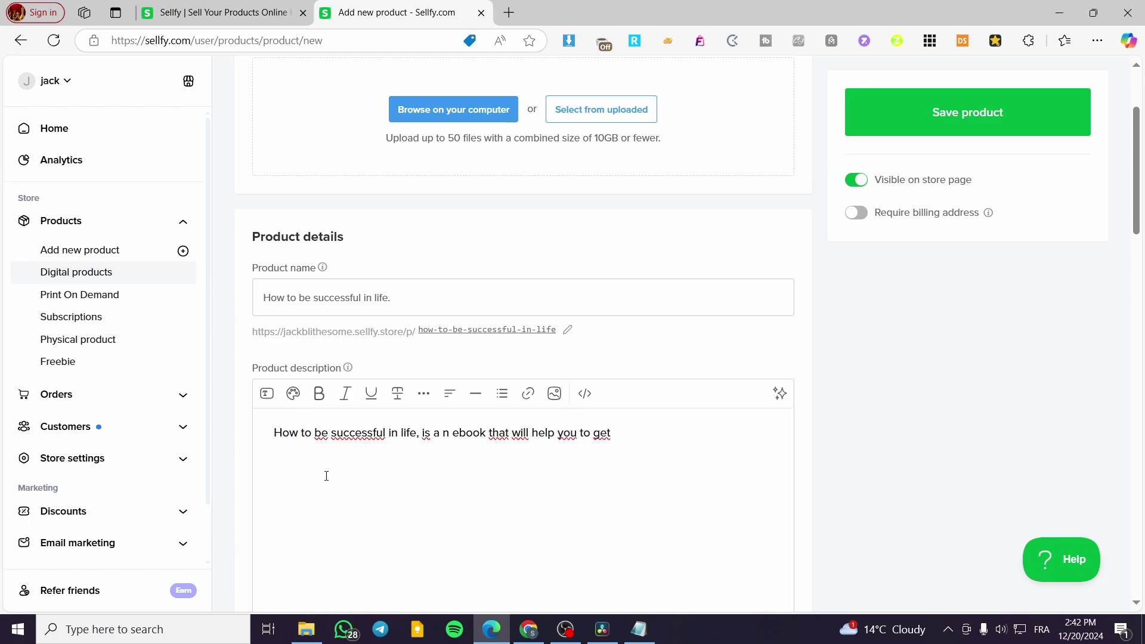
pyautogui.write(' your life together')
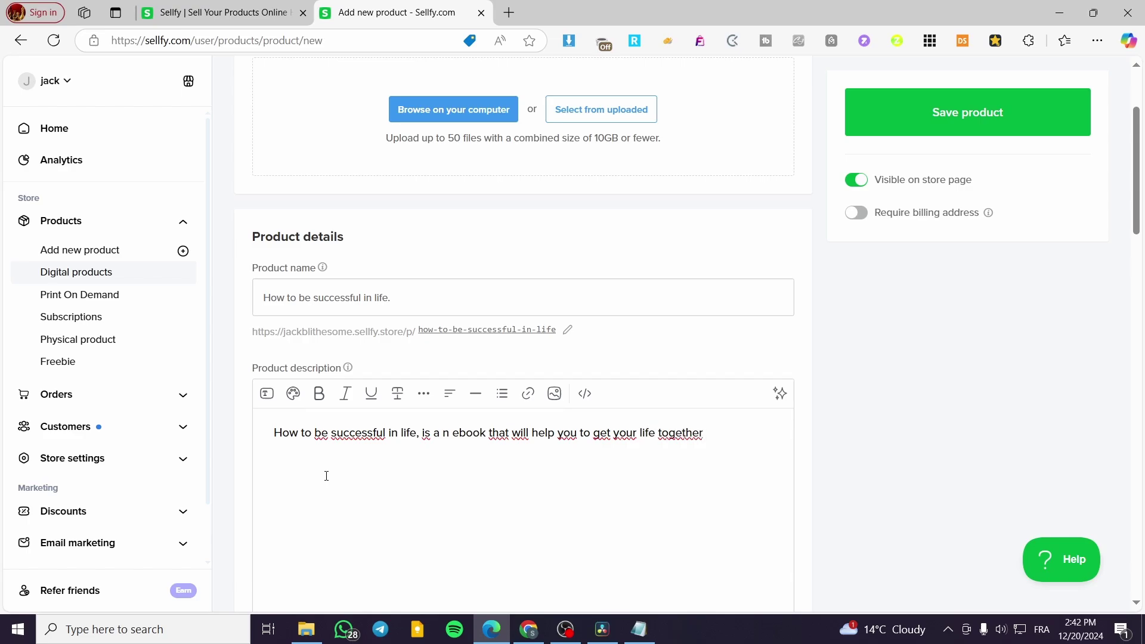
pyautogui.press('BackSpace')
pyautogui.write(', by start thin')
pyautogui.write('king posit')
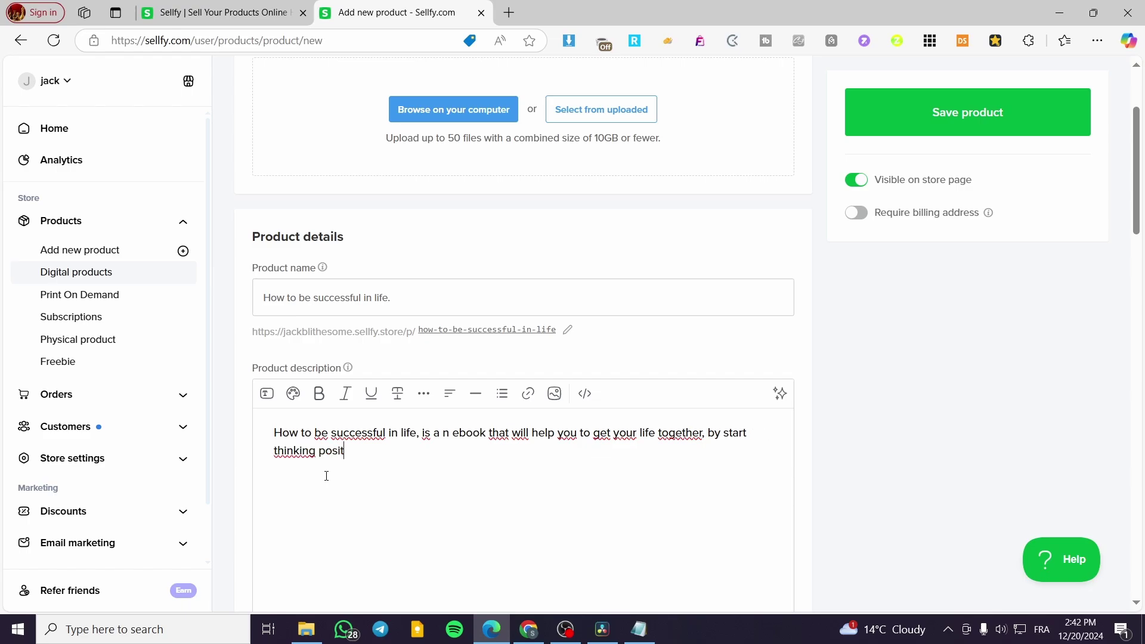
pyautogui.press('BackSpace')
# - Make the whole product description bold
pyautogui.moveTo(275, 433); pyautogui.dragTo(416, 453)
pyautogui.click(319, 394)
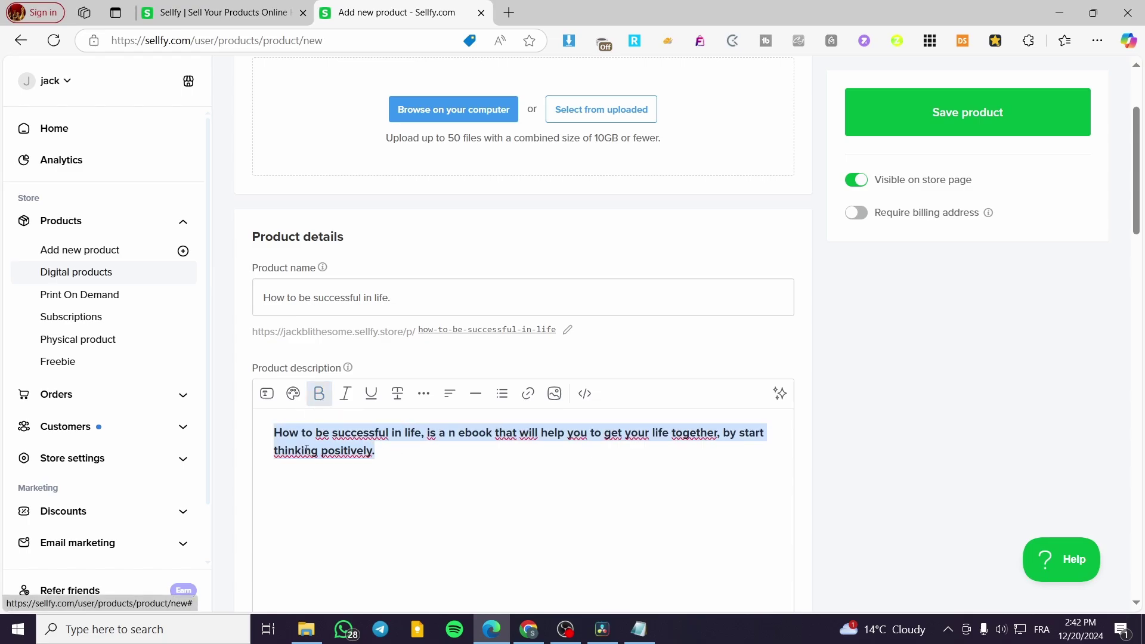
pyautogui.click(397, 472)
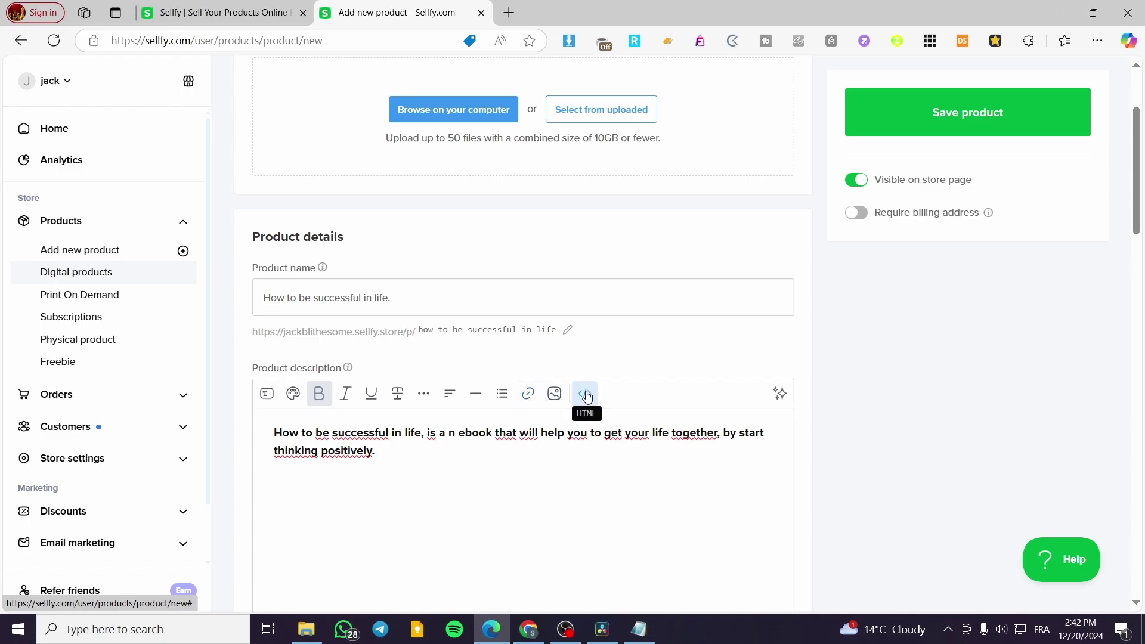
# - Begin a new product category titled 'Ebook'
pyautogui.scroll(-5, 432, 414)
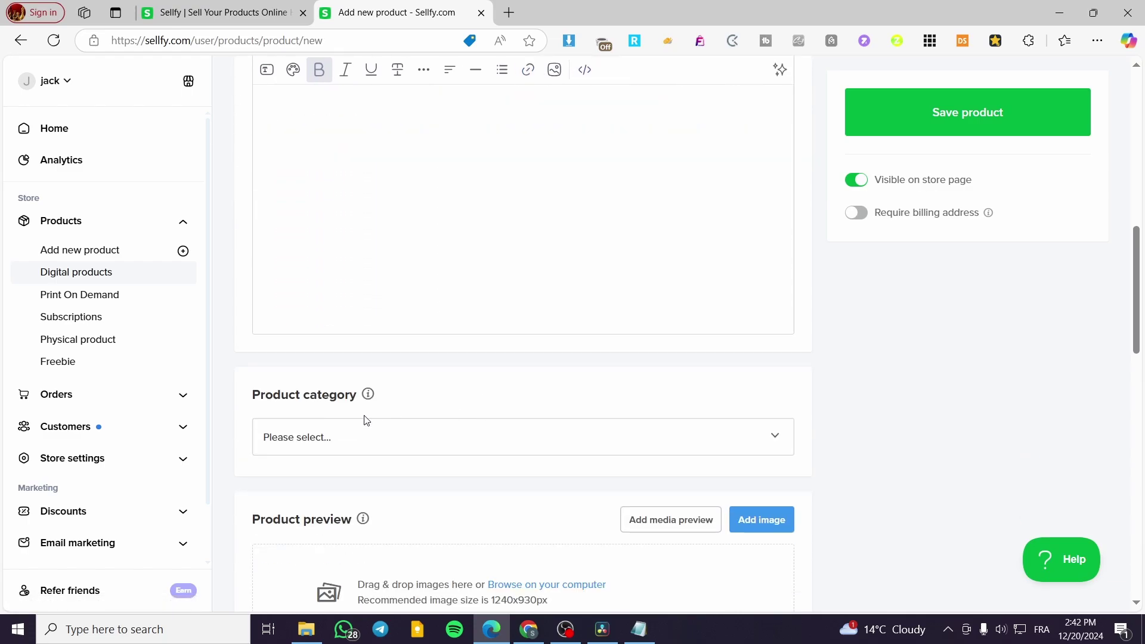
pyautogui.click(396, 437)
pyautogui.click(335, 505)
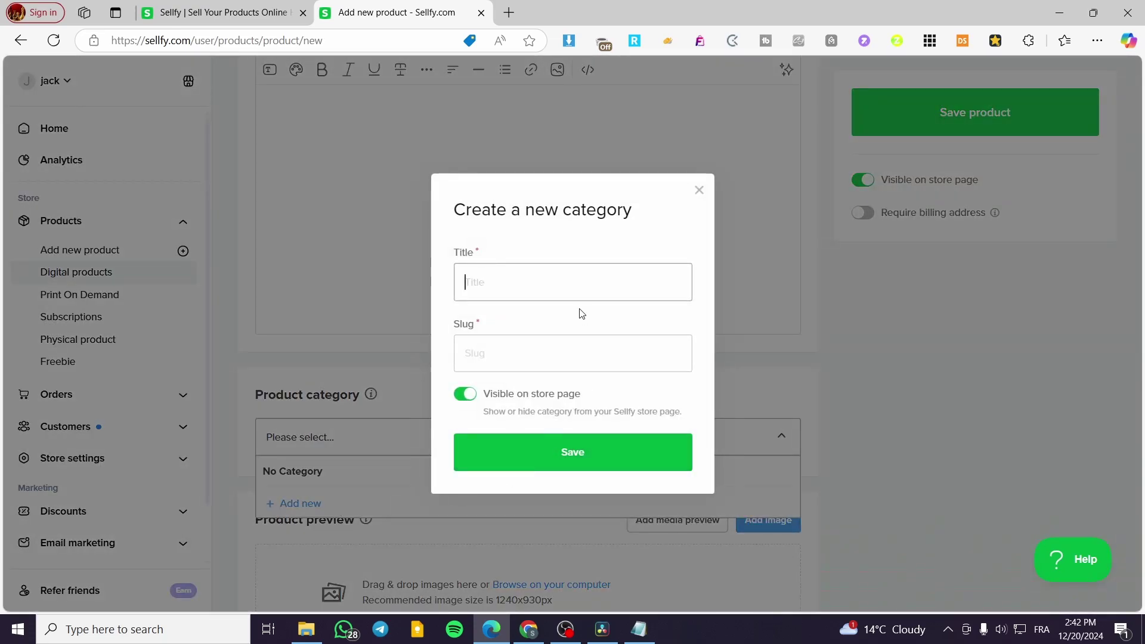
pyautogui.write('Ebbok')
pyautogui.press('BackSpace')
pyautogui.press('BackSpace')
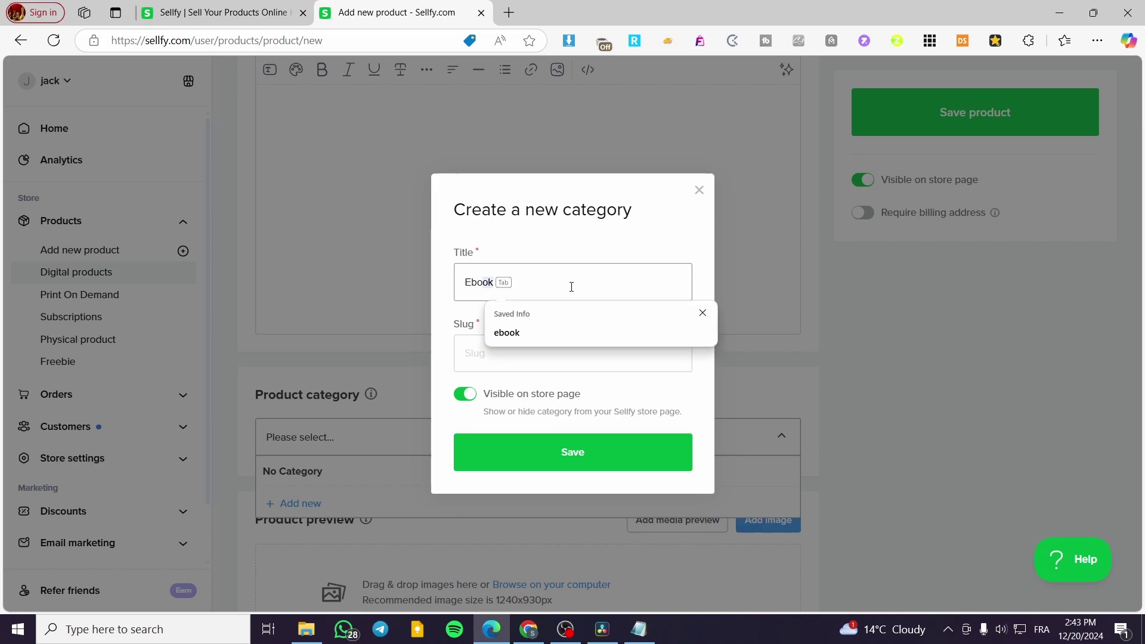
pyautogui.write('ook')
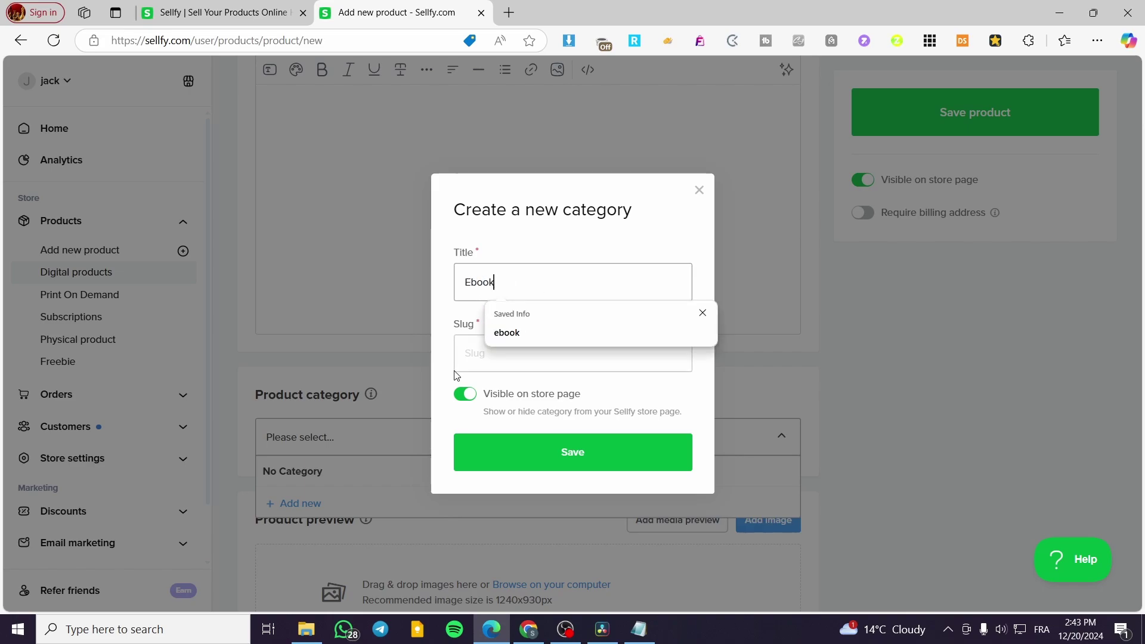
# - Give the Ebook category the slug 'Successful' and save it
pyautogui.click(476, 354)
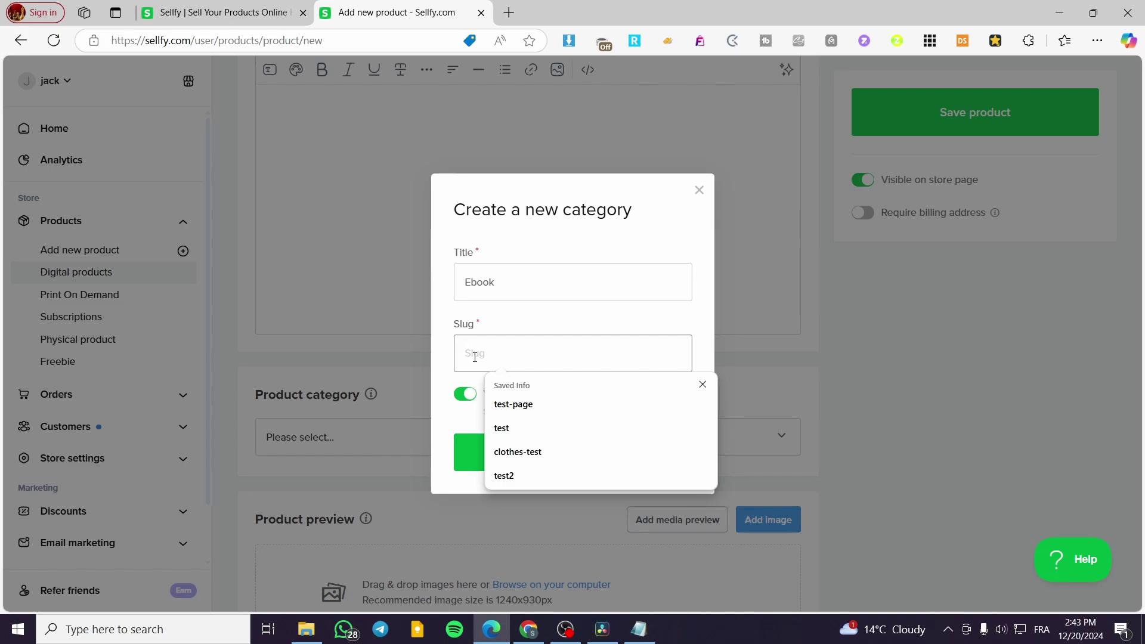
pyautogui.write('how')
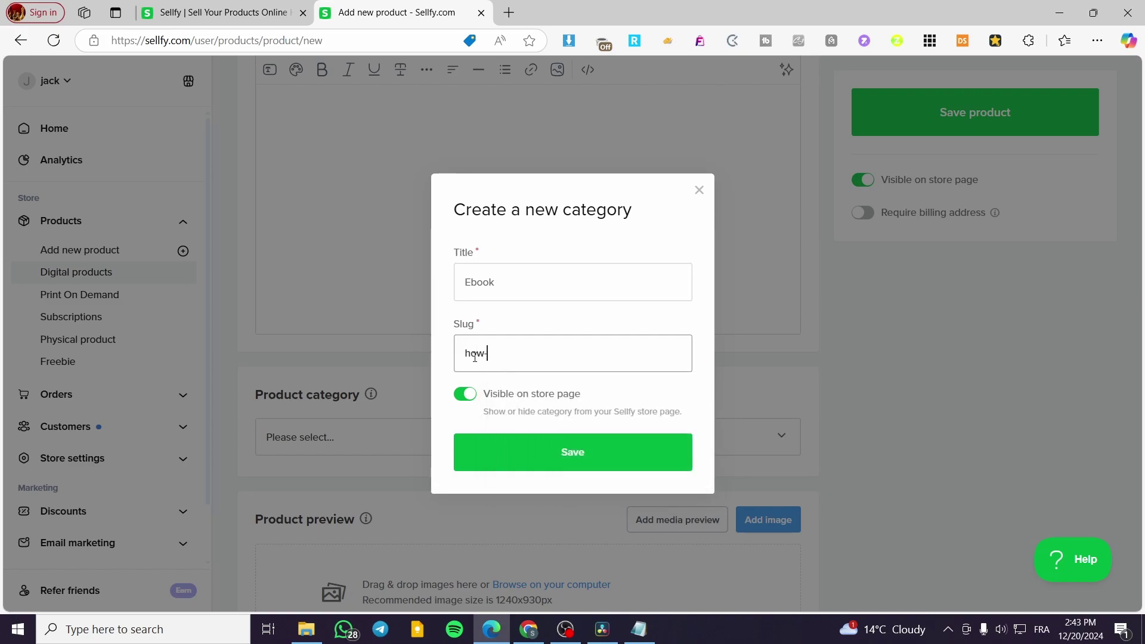
pyautogui.write('-yt')
pyautogui.press('BackSpace')
pyautogui.press('BackSpace')
pyautogui.write('to be')
pyautogui.press('BackSpace')
pyautogui.press('BackSpace')
pyautogui.write('St')
pyautogui.write('ccessful')
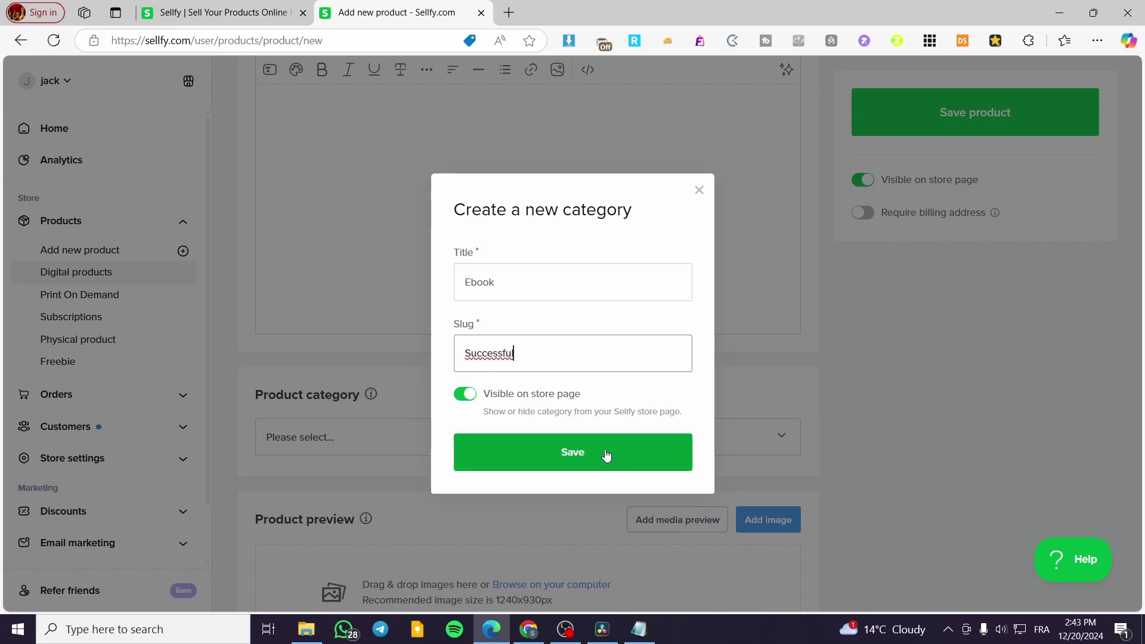
pyautogui.click(568, 461)
pyautogui.scroll(-2, 389, 491)
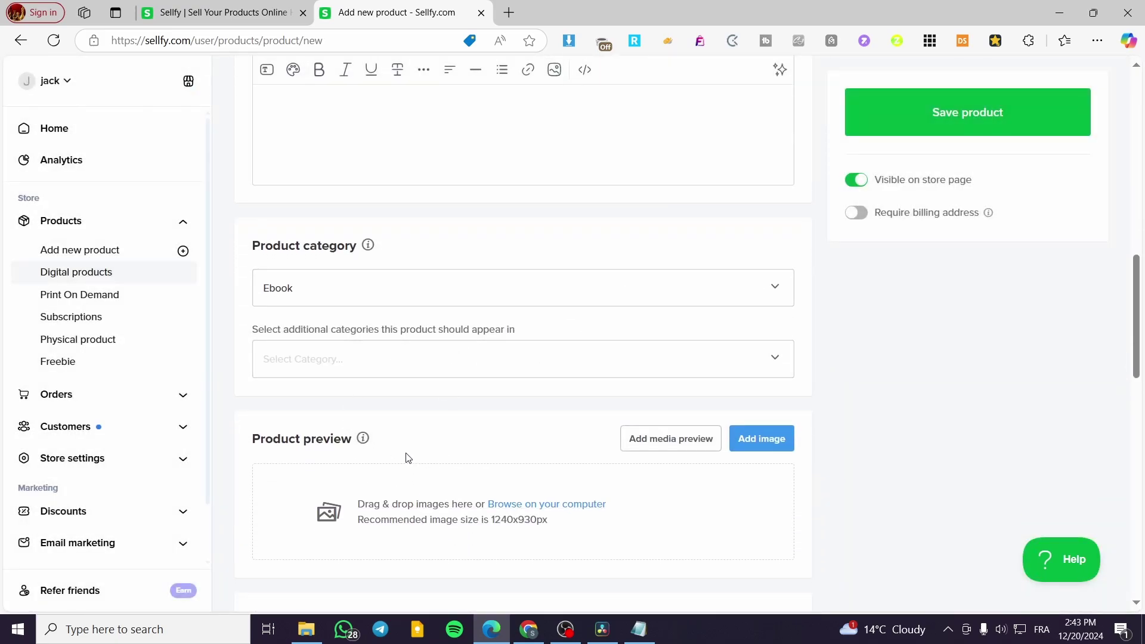
# - Scroll down the product form to the Product preview showing 'The basics vol.1' cover image
pyautogui.scroll(-2, 417, 381)
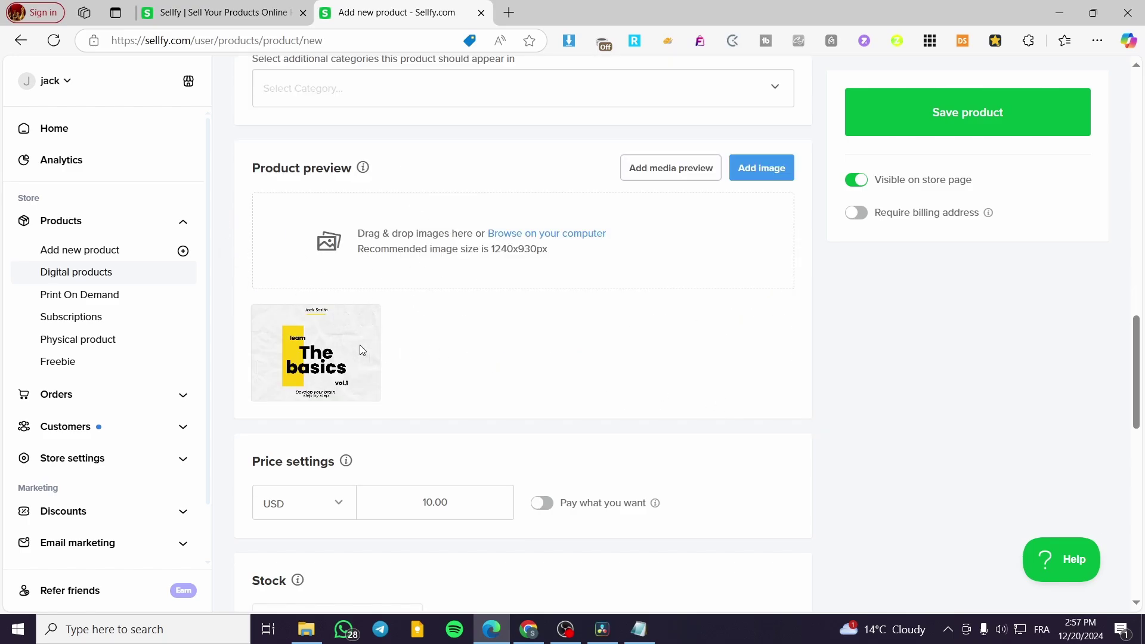
# - Change the product price from 10.00 to 29.99
pyautogui.scroll(-3, 529, 314)
pyautogui.click(443, 353)
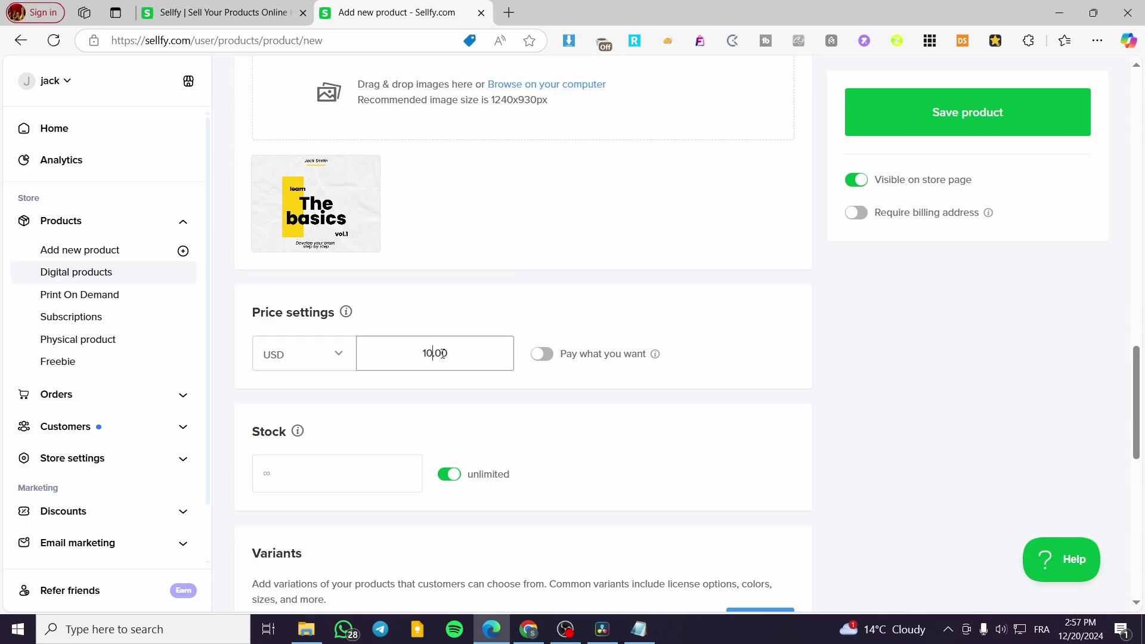
pyautogui.moveTo(426, 352); pyautogui.dragTo(459, 352)
pyautogui.write('29')
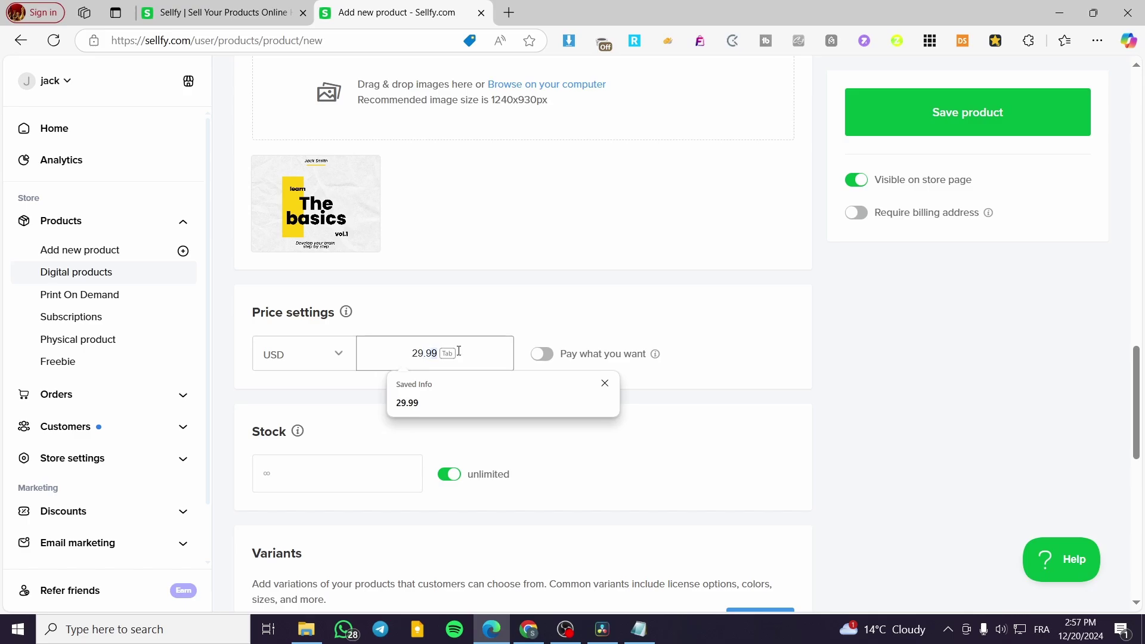
pyautogui.press('Tab')
# - Keep the currency as USD and the stock set to unlimited
pyautogui.click(327, 356)
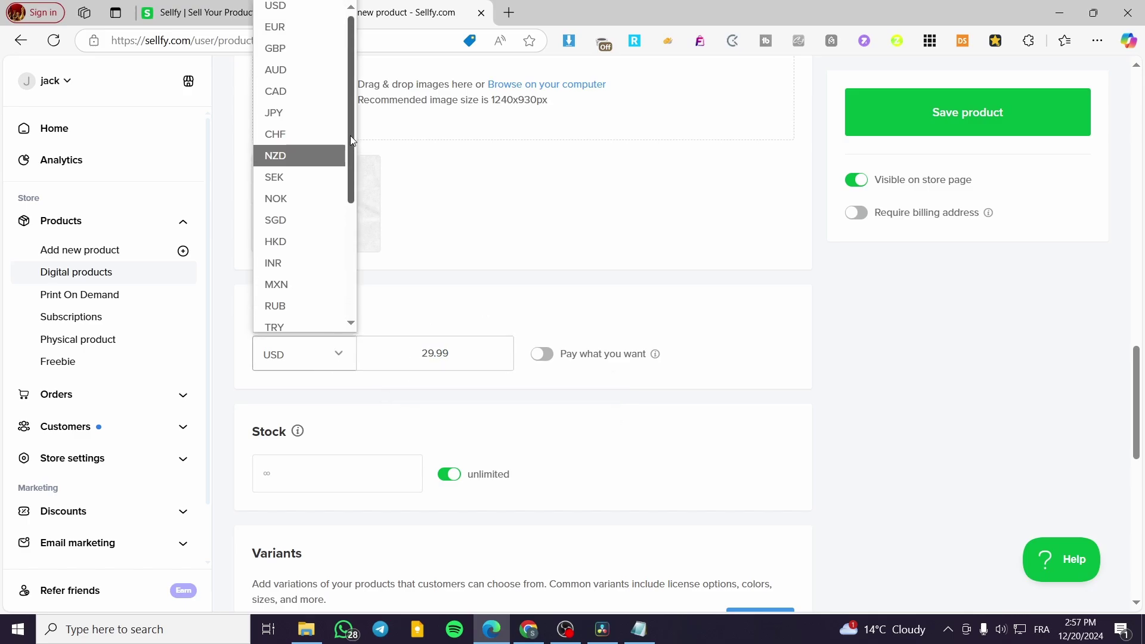
pyautogui.doubleClick(340, 362)
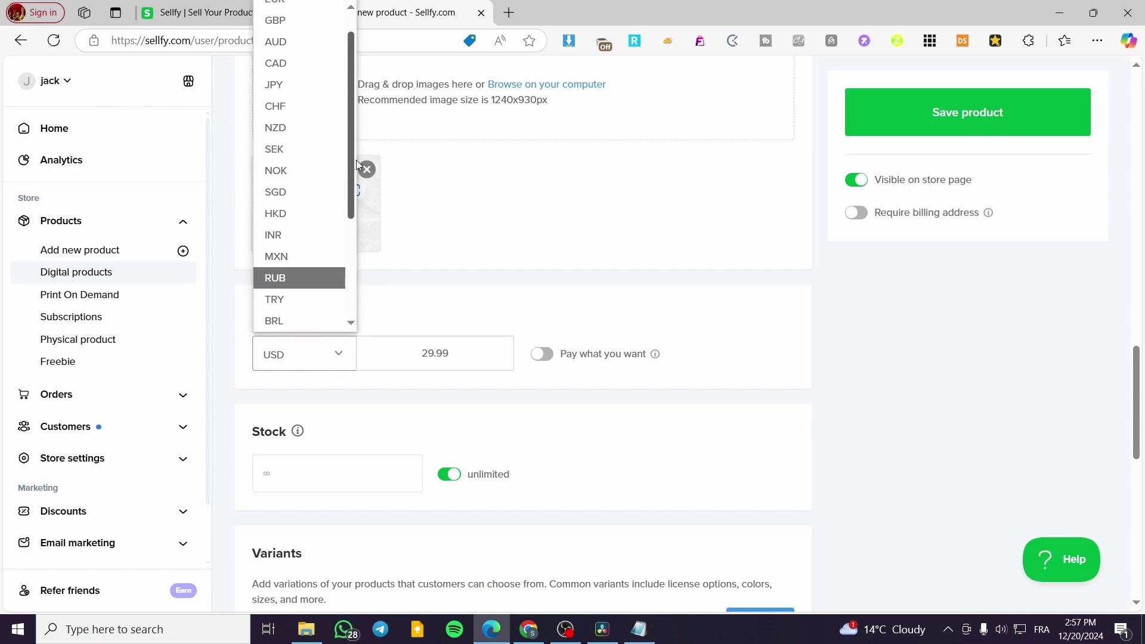
pyautogui.click(469, 229)
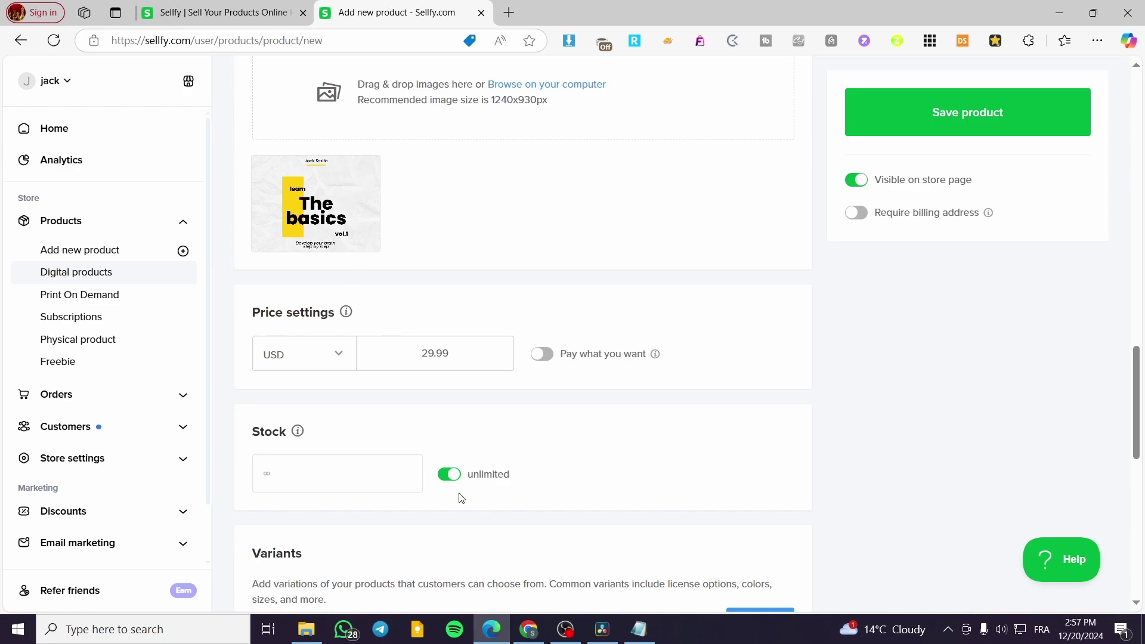
pyautogui.click(452, 476)
pyautogui.click(450, 474)
pyautogui.scroll(-5, 501, 438)
pyautogui.scroll(3, 418, 358)
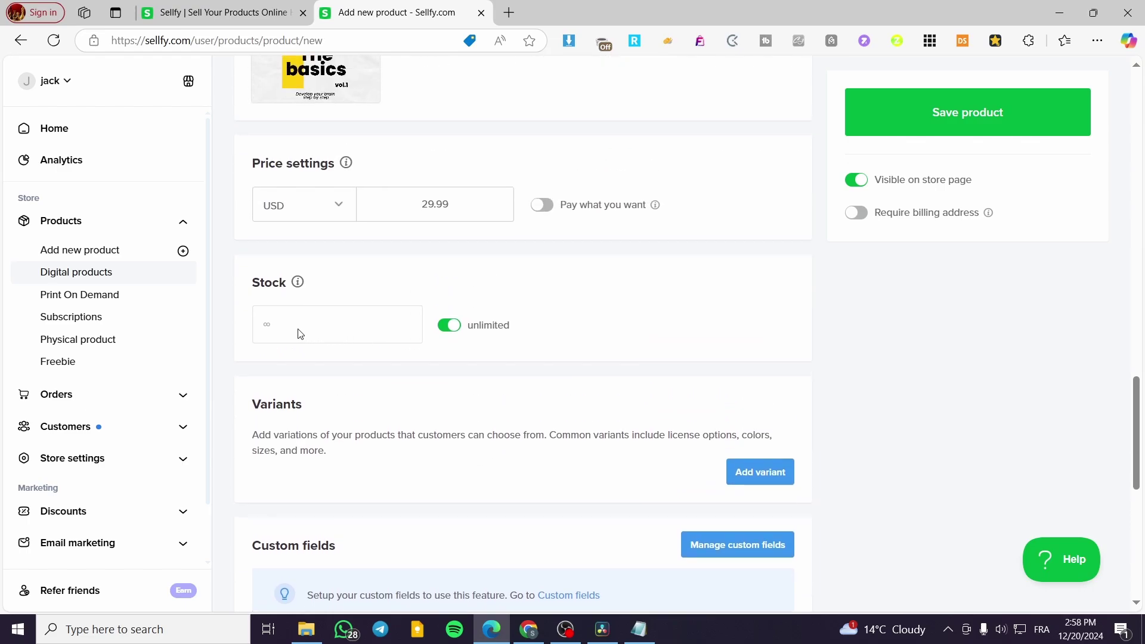
pyautogui.scroll(1, 292, 331)
pyautogui.scroll(2, 292, 331)
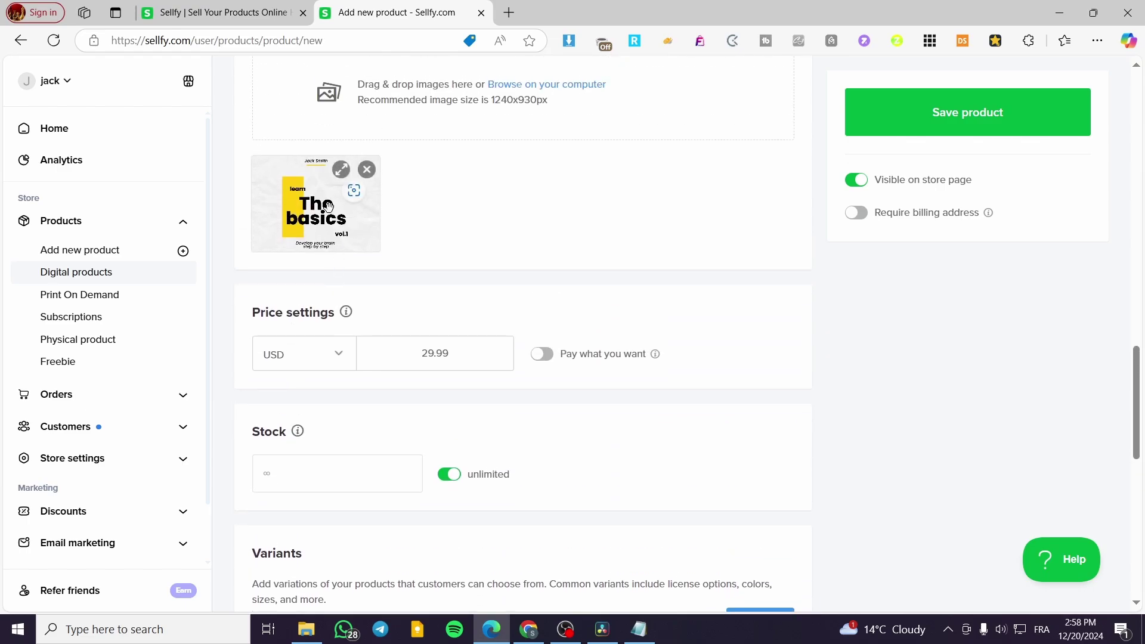
pyautogui.scroll(-5, 358, 268)
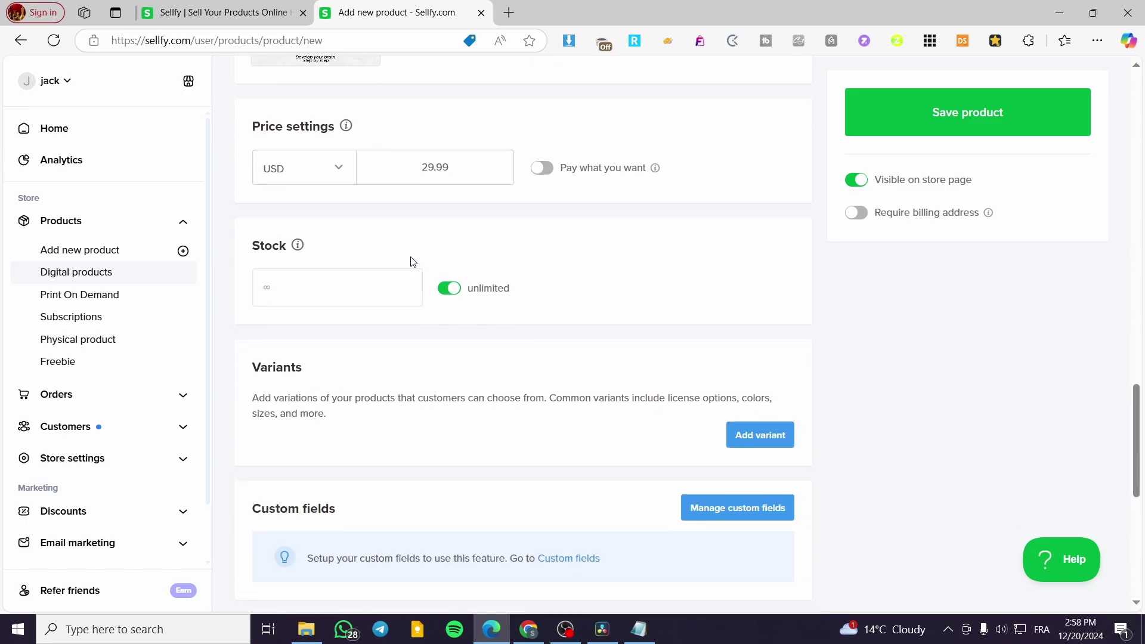
# - Open a new variant, check its Variant files dropdown, then close it without adding one
pyautogui.click(767, 323)
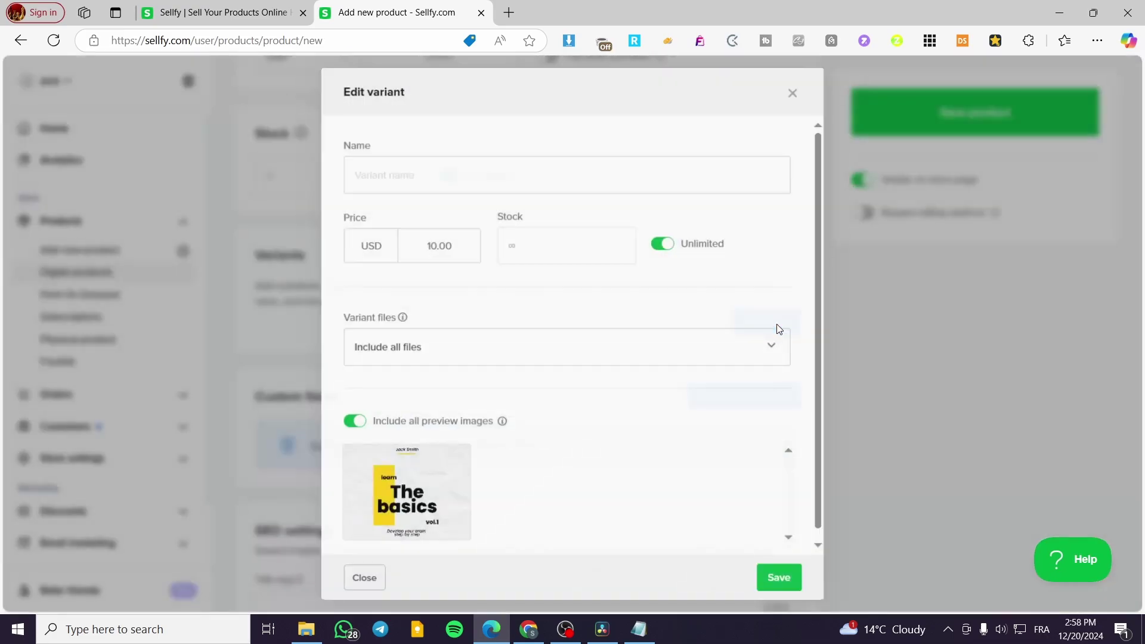
pyautogui.click(504, 340)
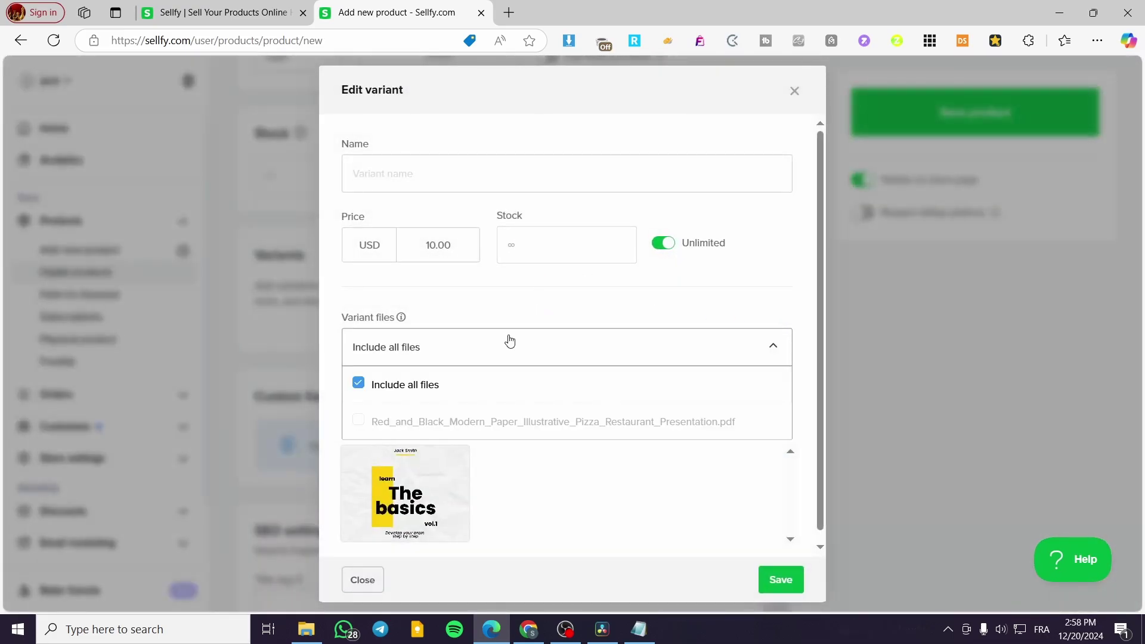
pyautogui.click(544, 323)
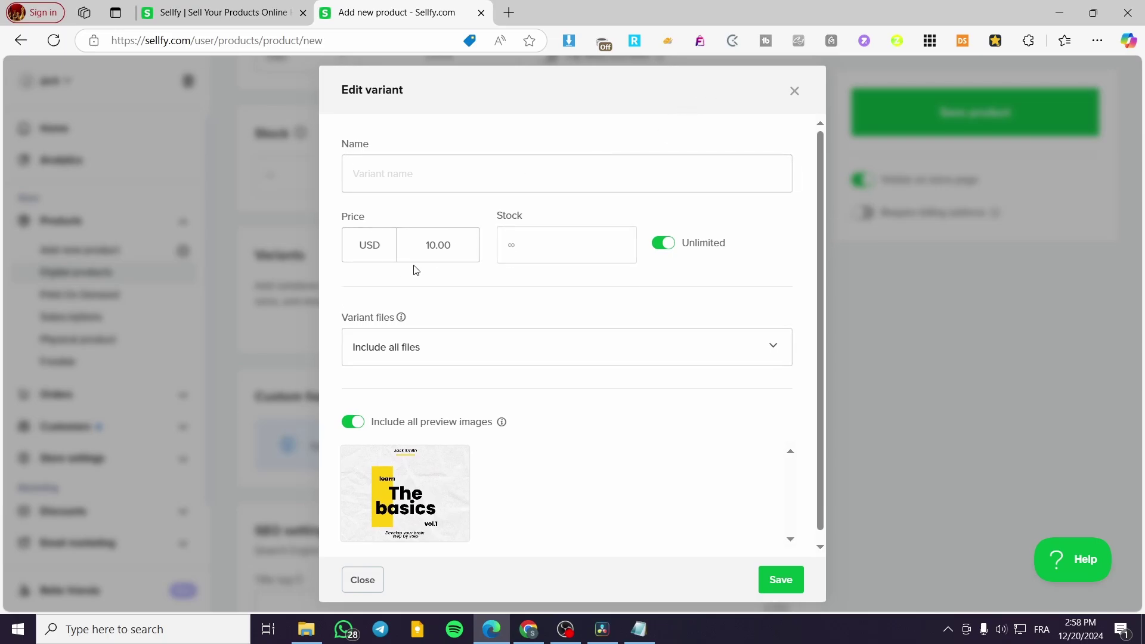
pyautogui.click(793, 93)
pyautogui.scroll(-5, 447, 381)
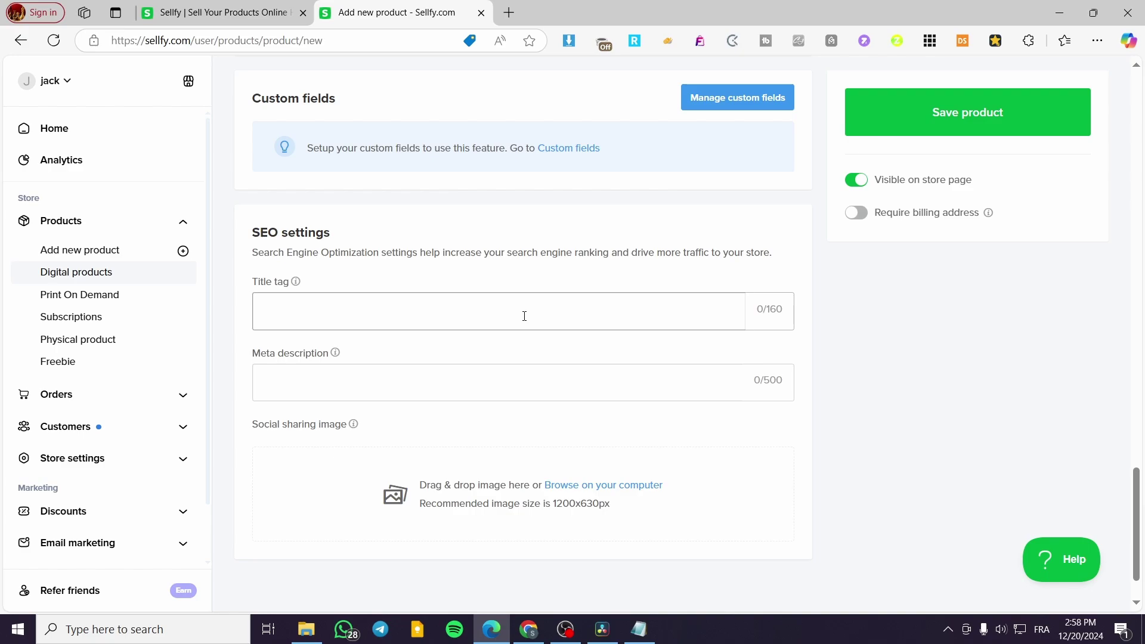
# - Fill SEO title tag and meta description with 'Ebook about getting a successful life and money growth'
pyautogui.write('book about getting a succ')
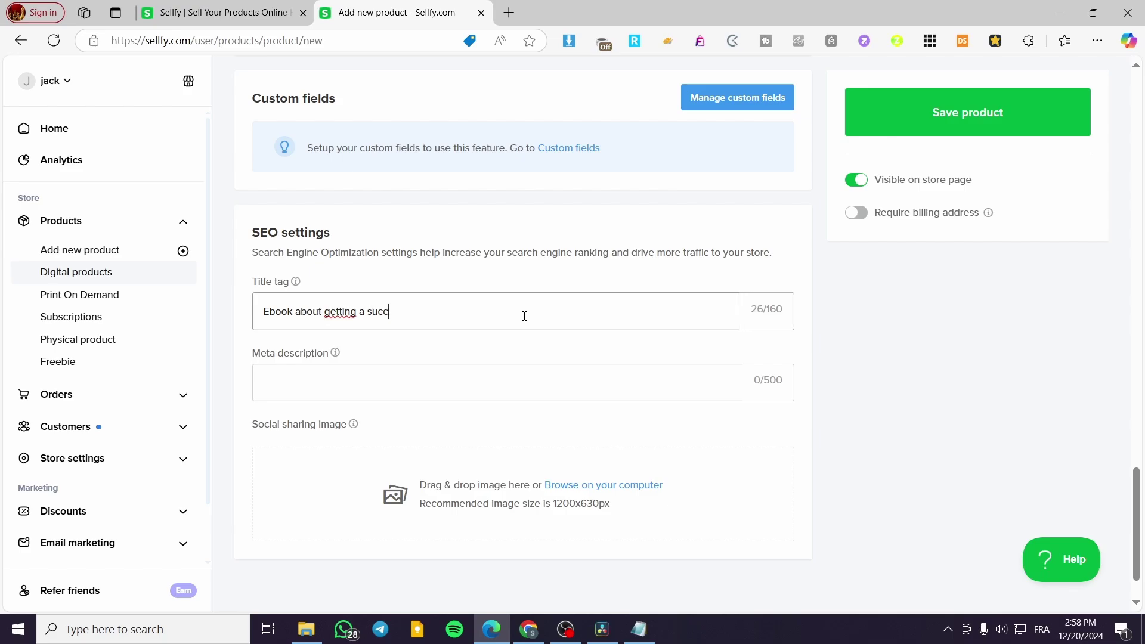
pyautogui.write('essfull life and money g')
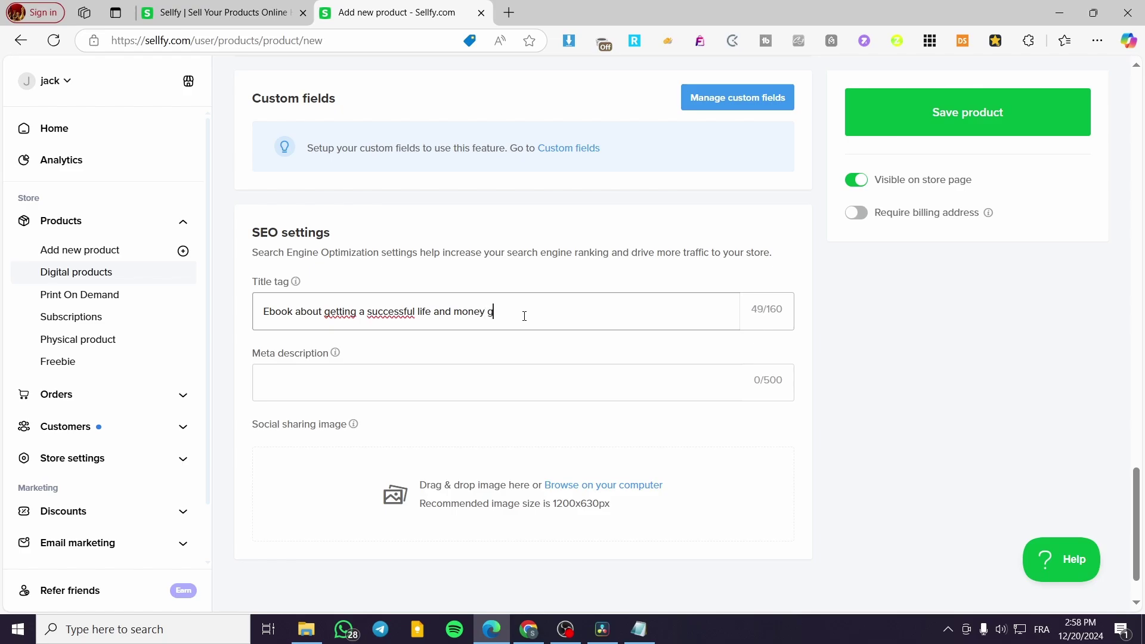
pyautogui.write('rowth')
pyautogui.moveTo(575, 314); pyautogui.dragTo(195, 342)
pyautogui.hotkey('ctrl', 'c')
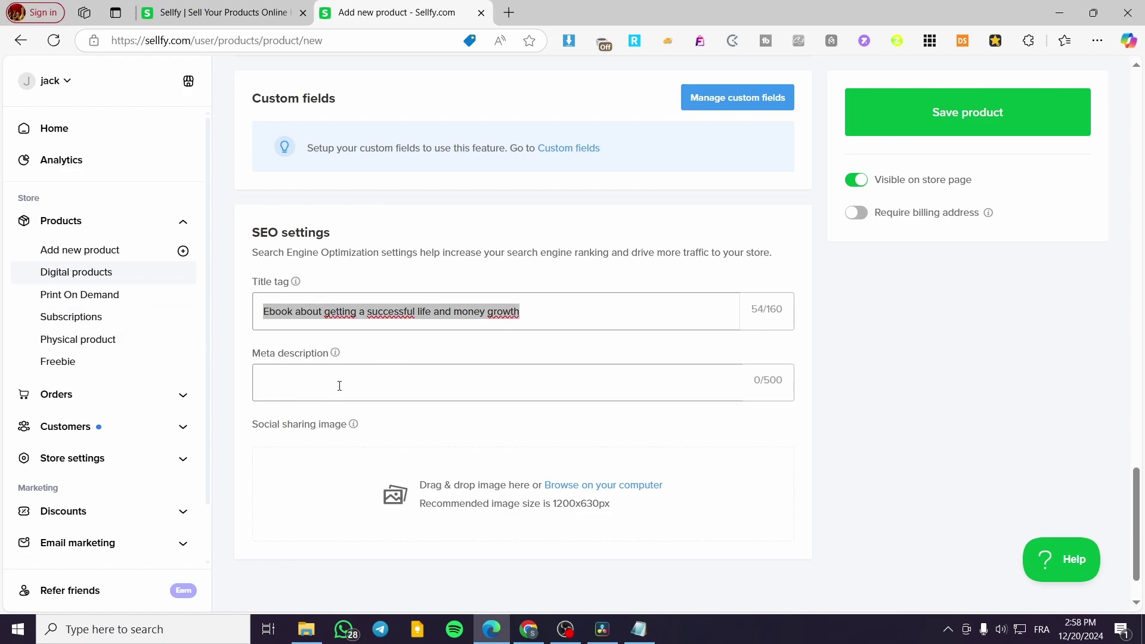
pyautogui.click(397, 375)
pyautogui.hotkey('ctrl', 'v')
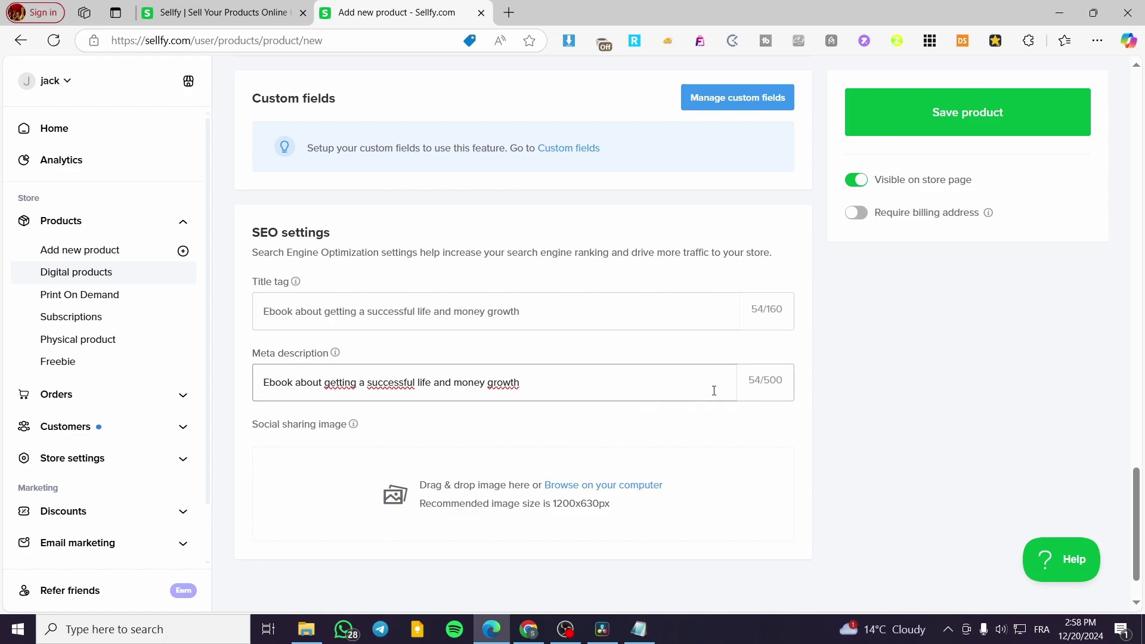
pyautogui.moveTo(566, 383); pyautogui.dragTo(166, 358)
pyautogui.hotkey('ctrl', 'c')
pyautogui.press('BackSpace')
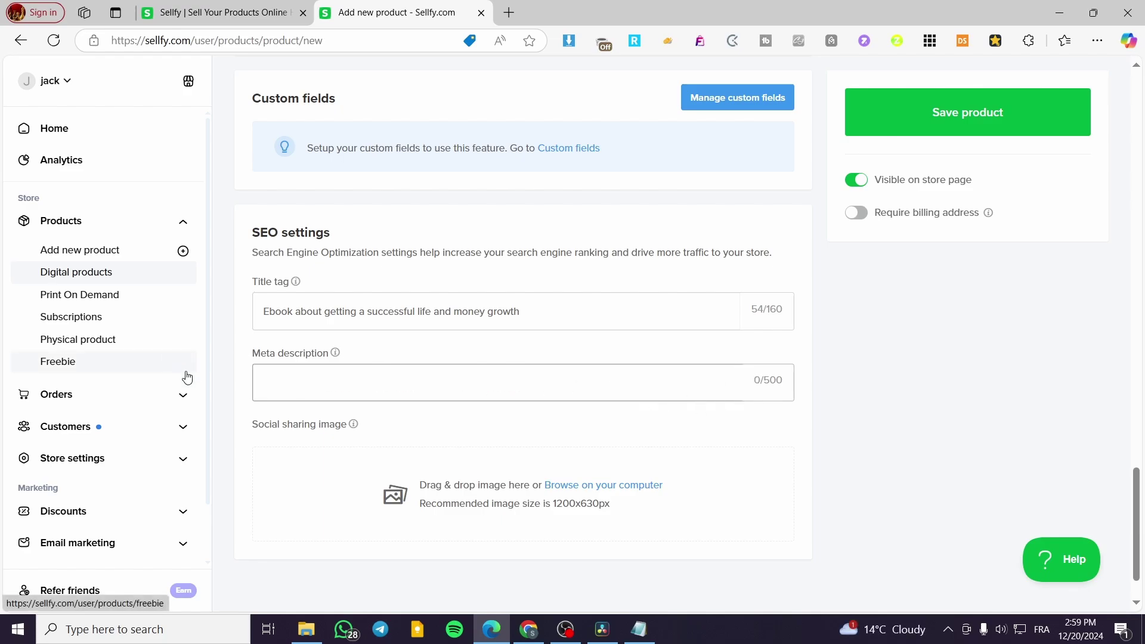
pyautogui.click(303, 380)
pyautogui.click(501, 413)
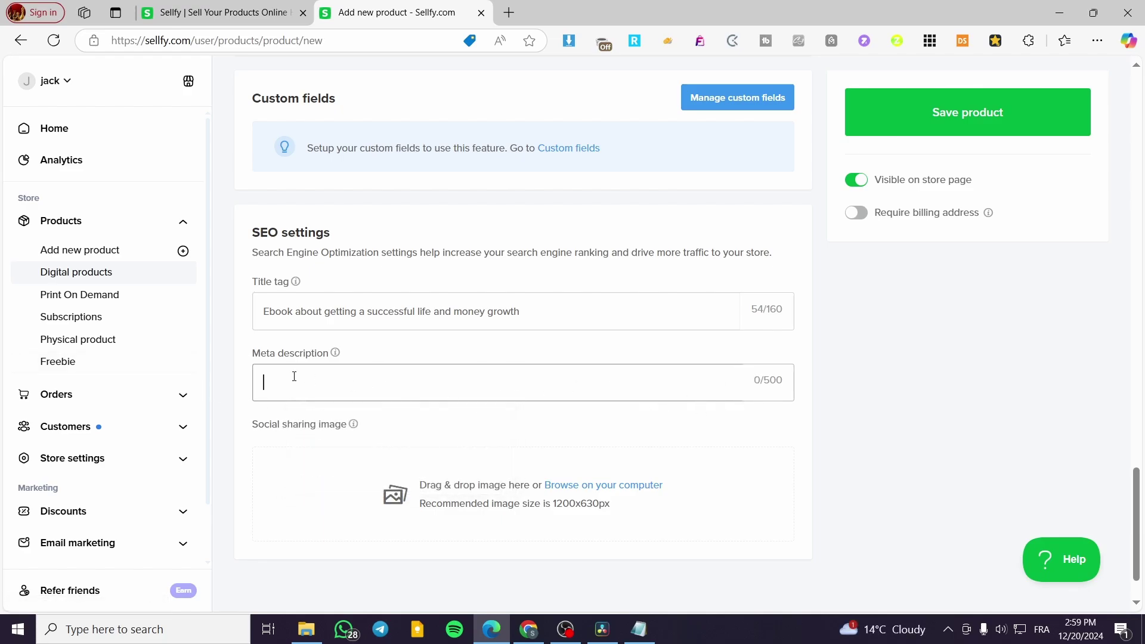
pyautogui.hotkey('ctrl', 'v')
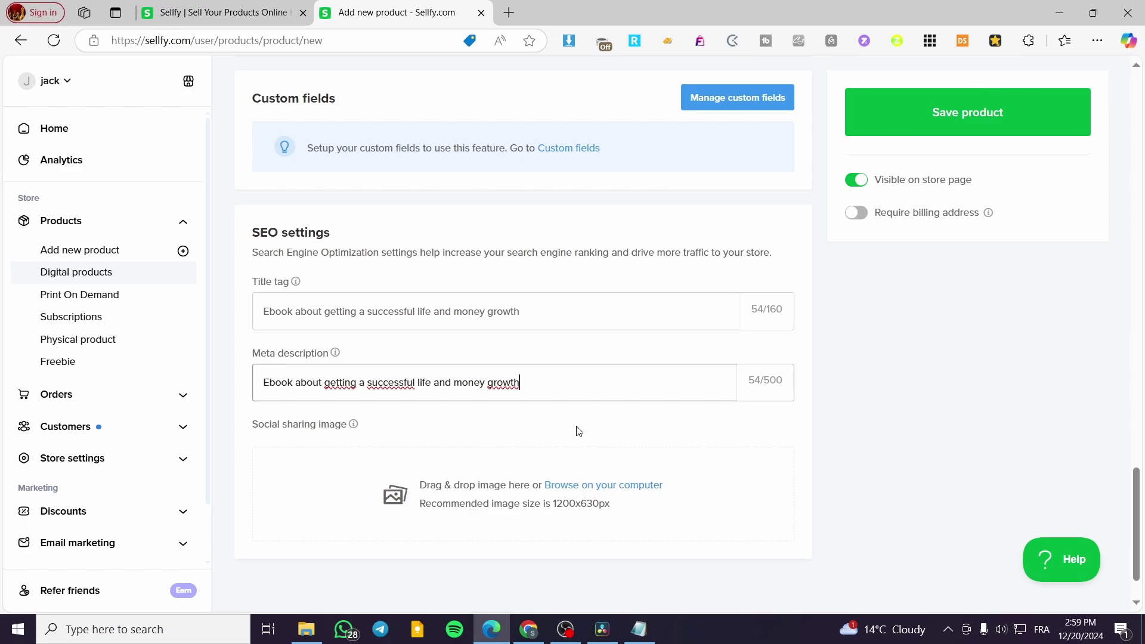
pyautogui.scroll(8, 582, 439)
pyautogui.scroll(17, 581, 444)
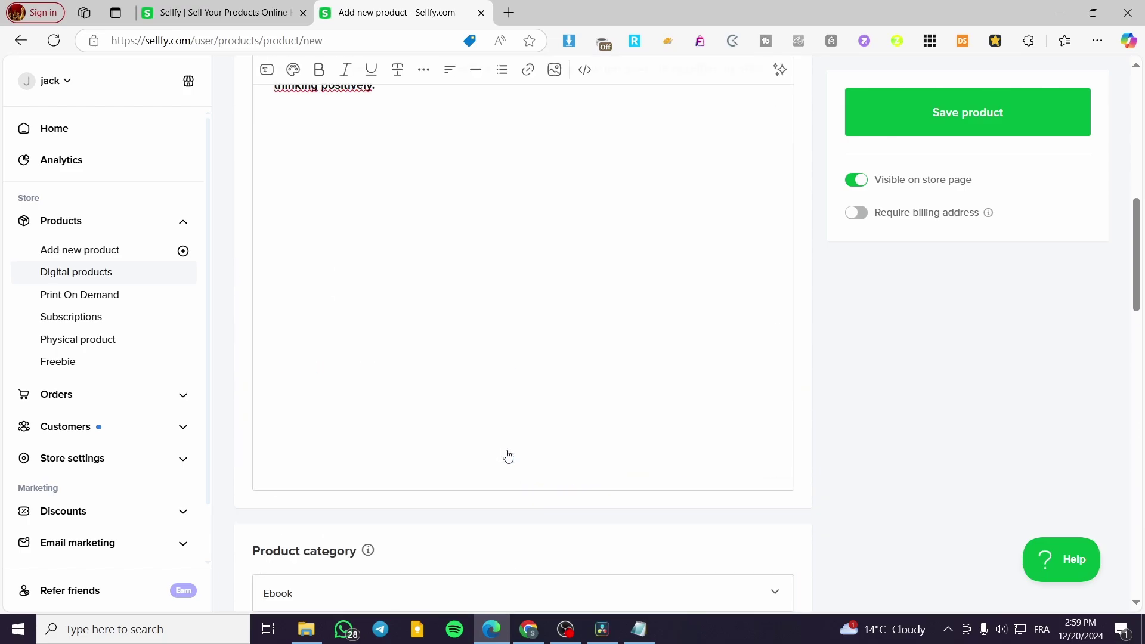
# - Enable PDF stamping for the attached 22.30MB product PDF
pyautogui.scroll(5, 508, 456)
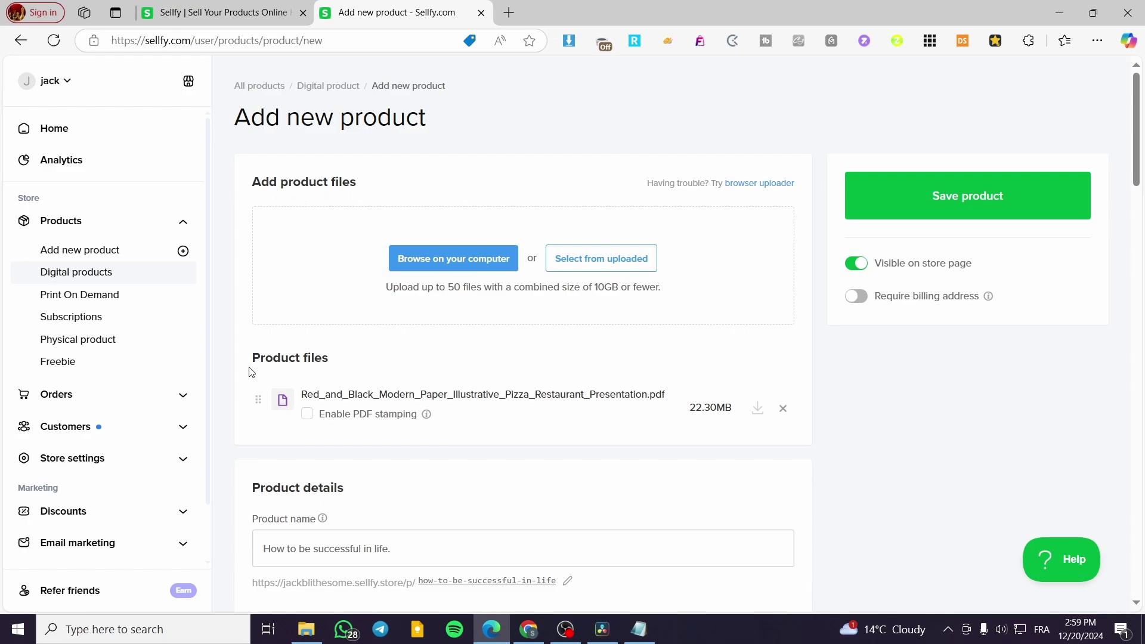
pyautogui.click(308, 414)
pyautogui.moveTo(429, 416)
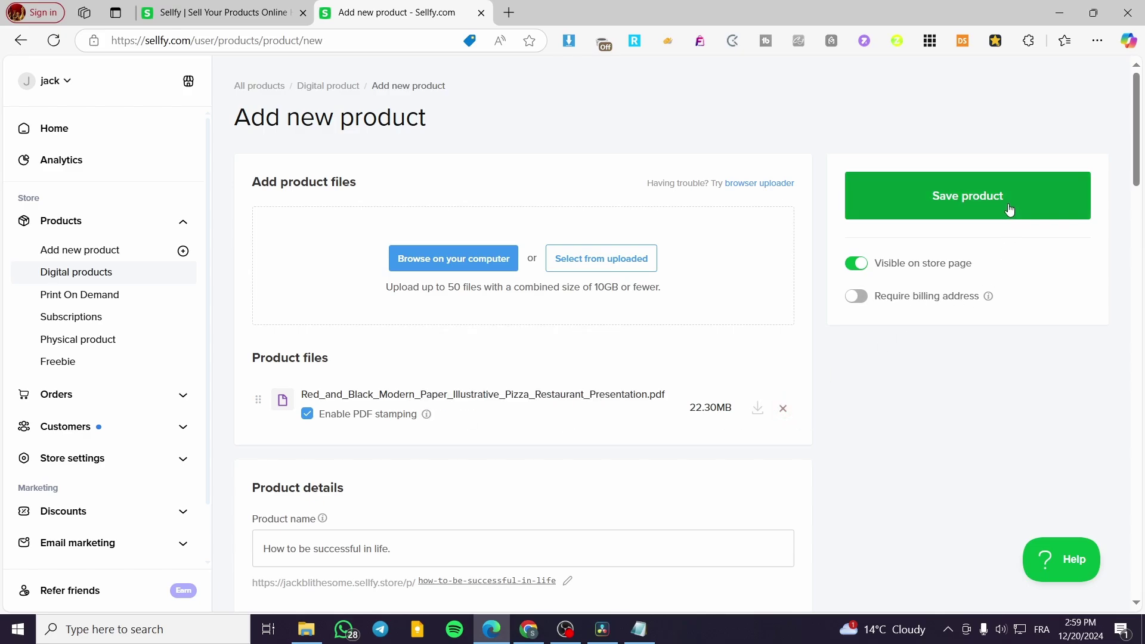
# - Save the ebook product and open its page in the live store
pyautogui.click(959, 208)
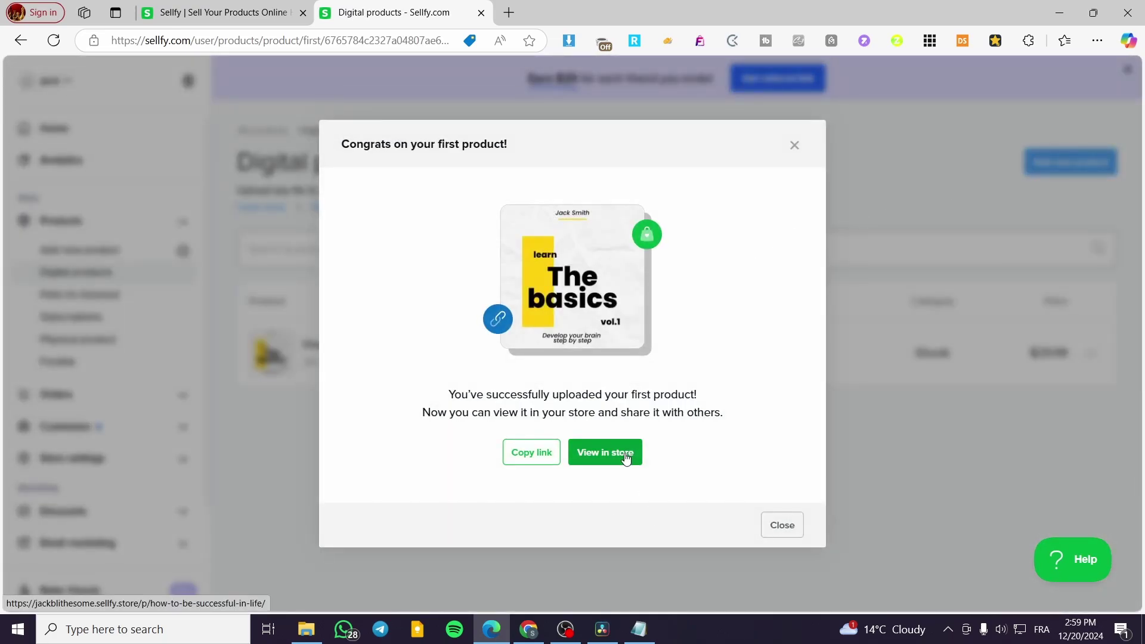
pyautogui.click(627, 462)
pyautogui.click(393, 12)
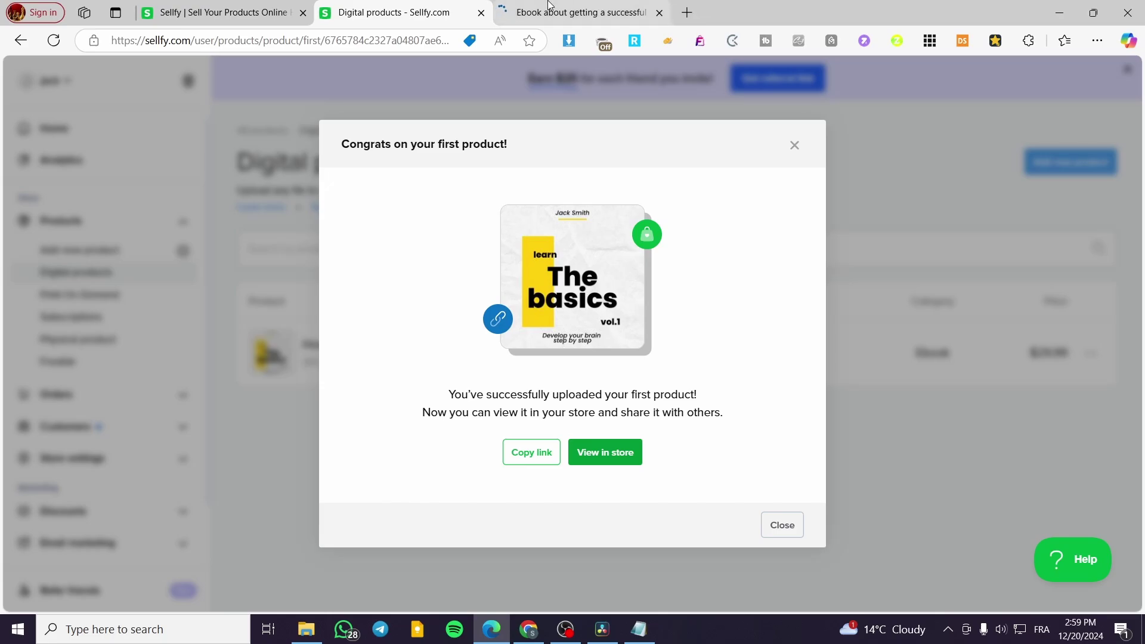
pyautogui.click(573, 8)
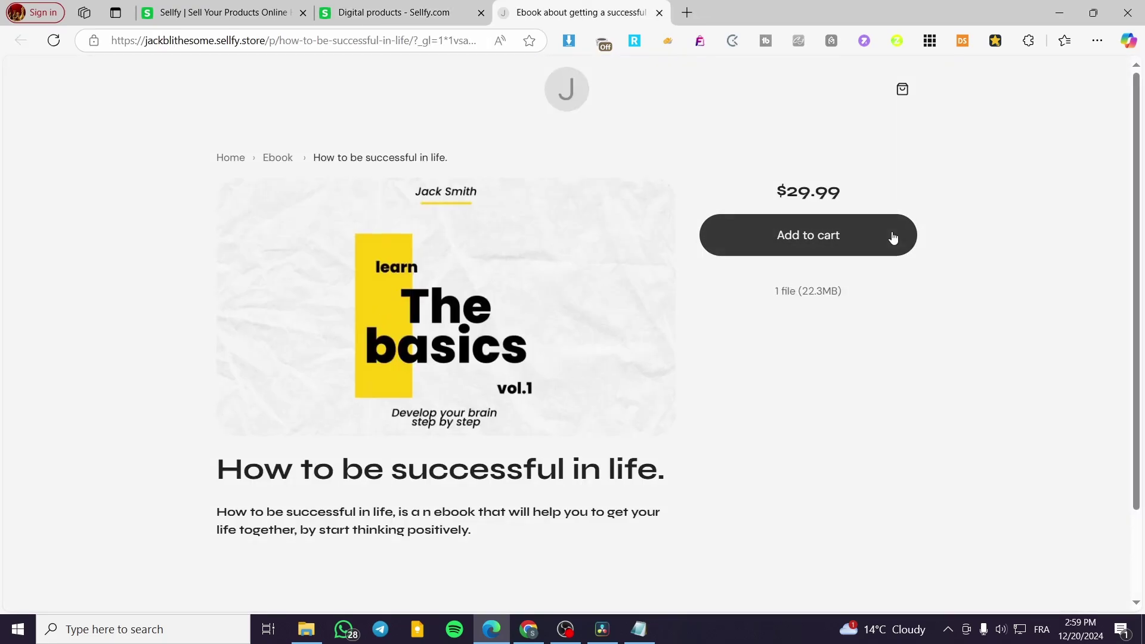
# - Review the $29.99 store page, close it, and dismiss the congratulations message
pyautogui.moveTo(823, 216); pyautogui.dragTo(759, 197)
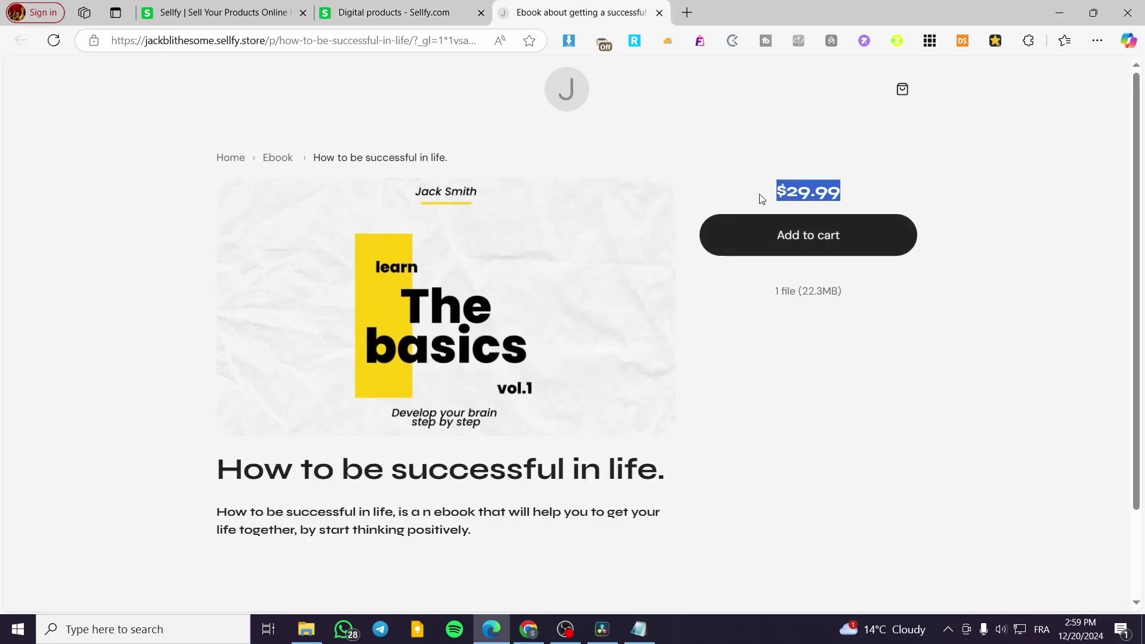
pyautogui.click(749, 394)
pyautogui.scroll(-3, 525, 314)
pyautogui.scroll(3, 467, 286)
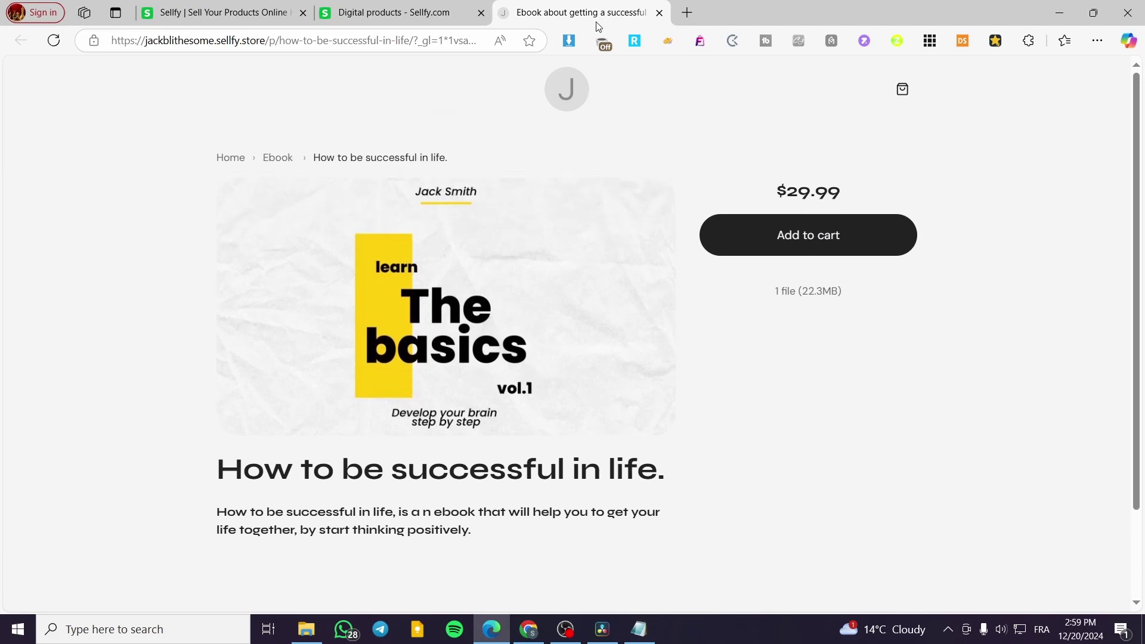
pyautogui.click(659, 12)
pyautogui.click(801, 147)
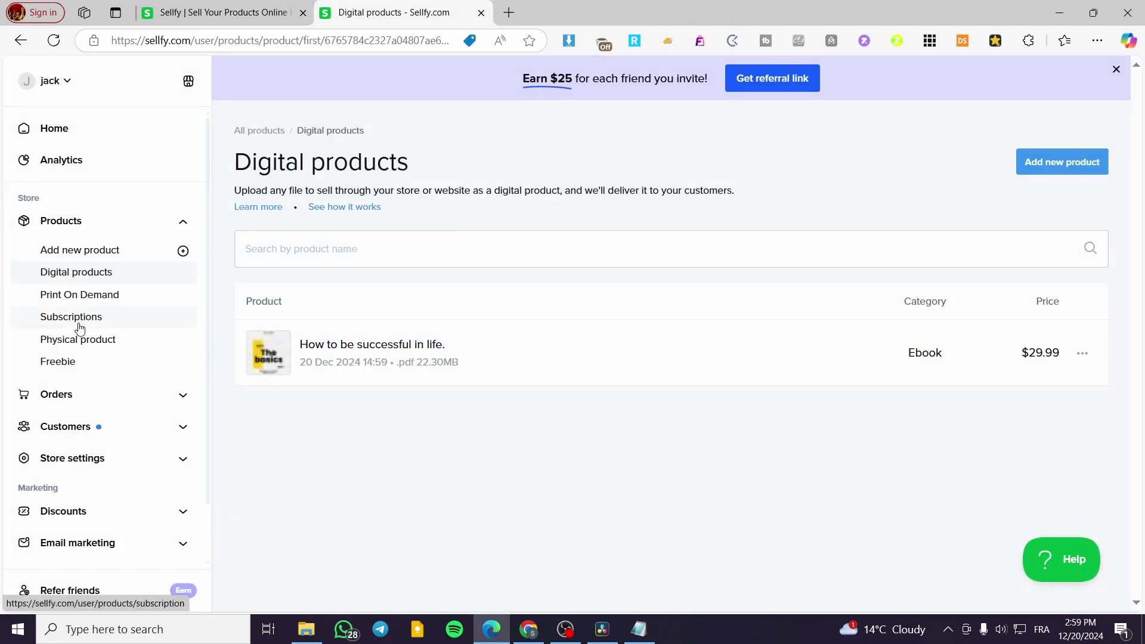
# - Review Store settings and try Customize store, returning after the editor's error page
pyautogui.click(134, 468)
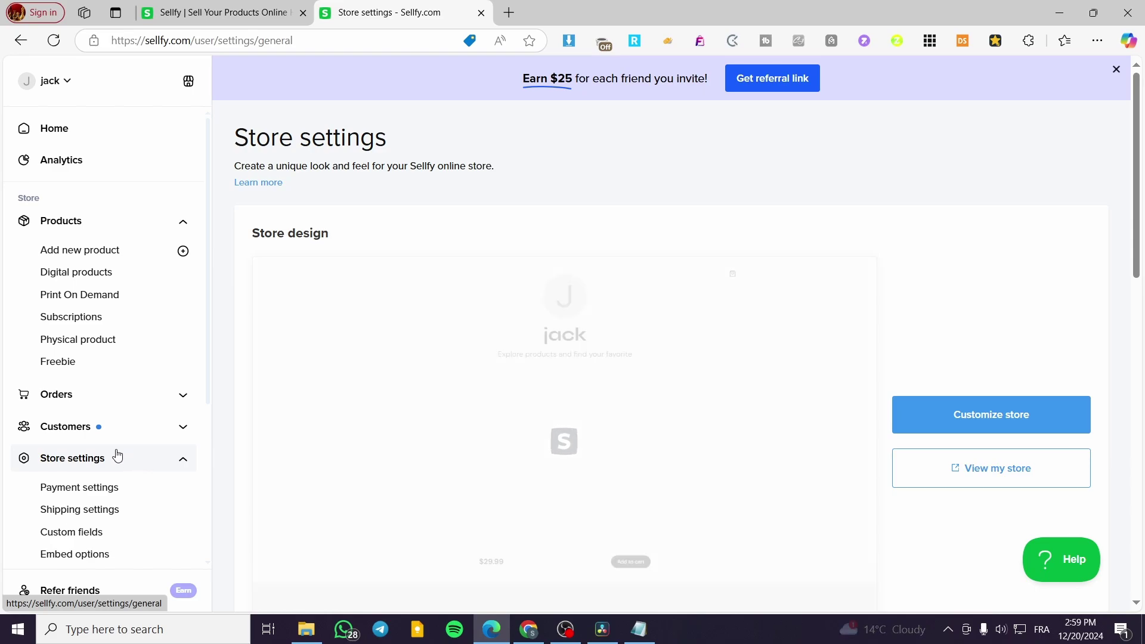
pyautogui.scroll(-3, 119, 456)
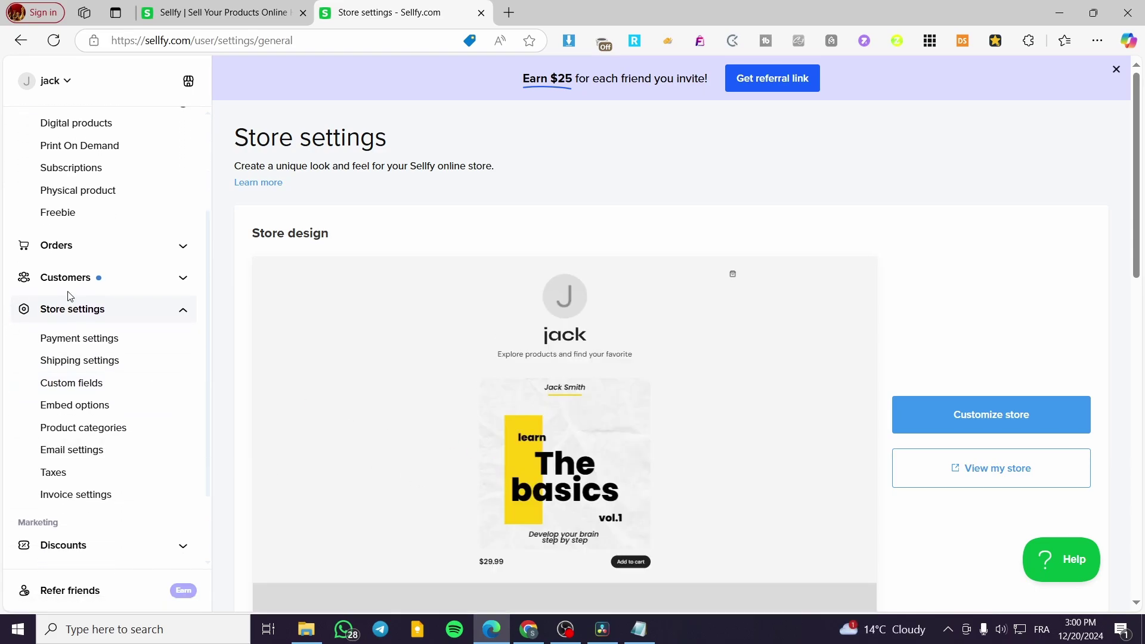
pyautogui.scroll(-5, 670, 351)
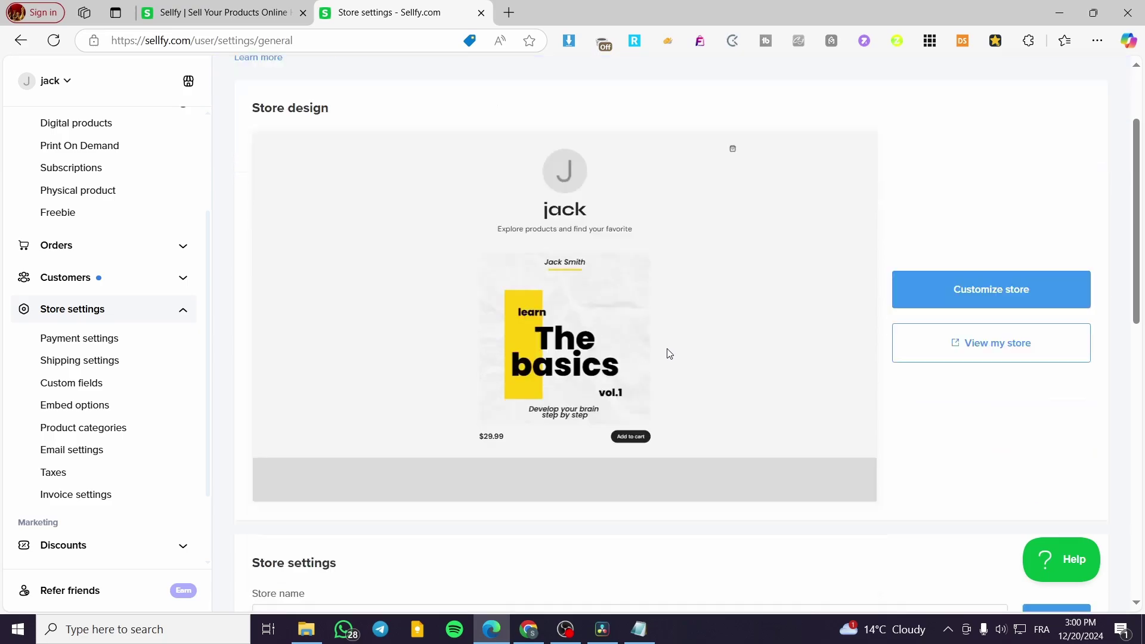
pyautogui.scroll(2, 670, 352)
pyautogui.click(1025, 272)
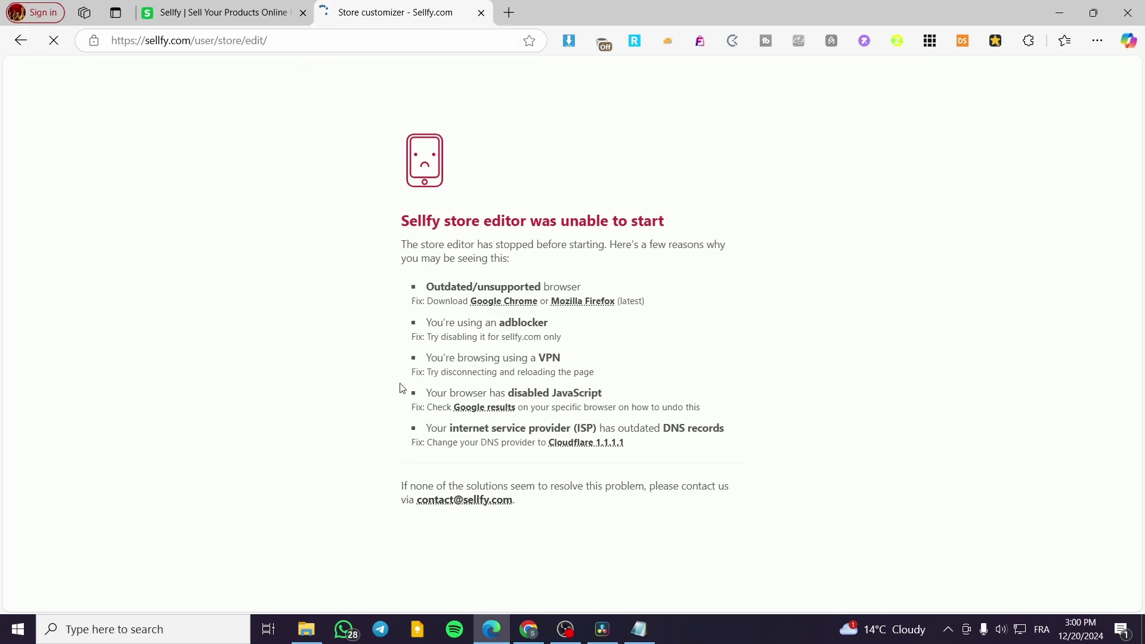
pyautogui.click(20, 40)
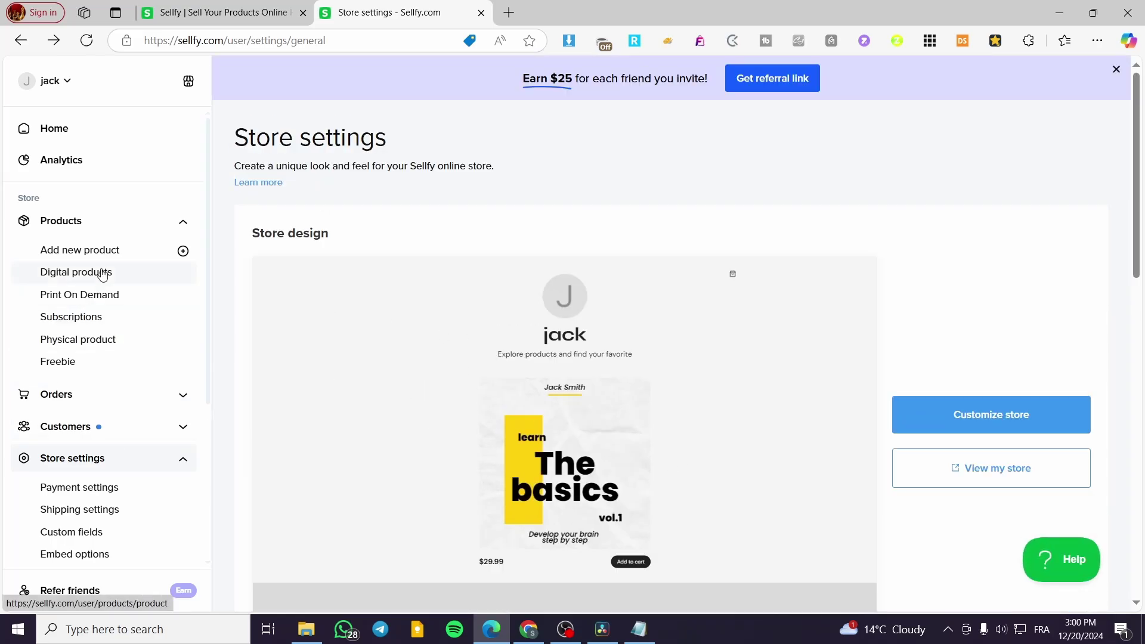
# - Go to the home dashboard and expand the Connect payment gateway checklist step
pyautogui.click(57, 222)
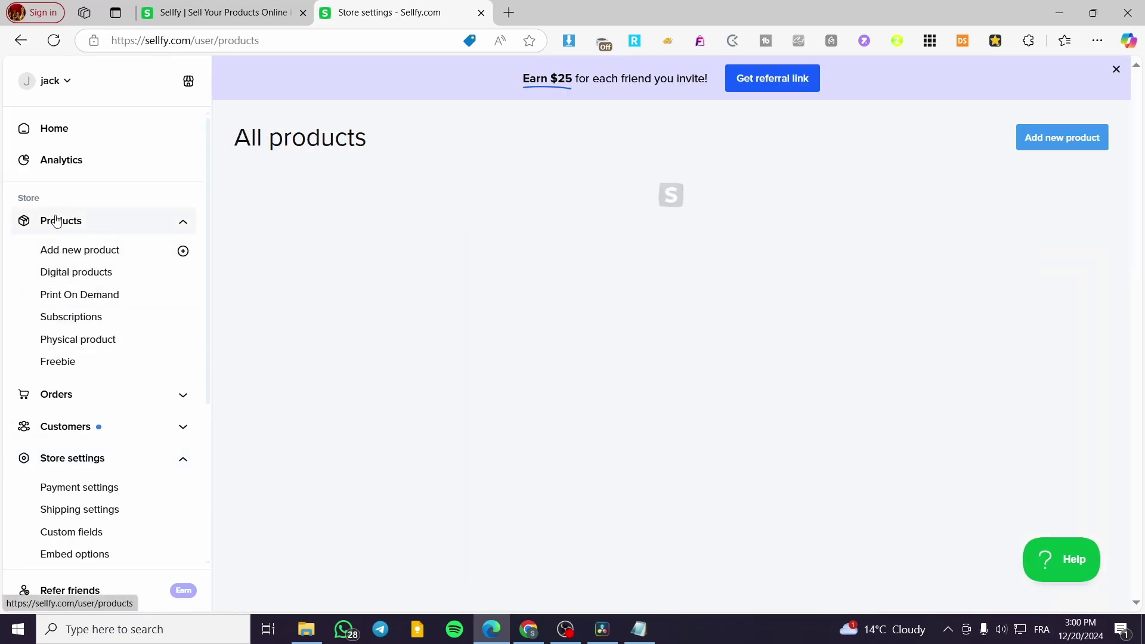
pyautogui.click(73, 128)
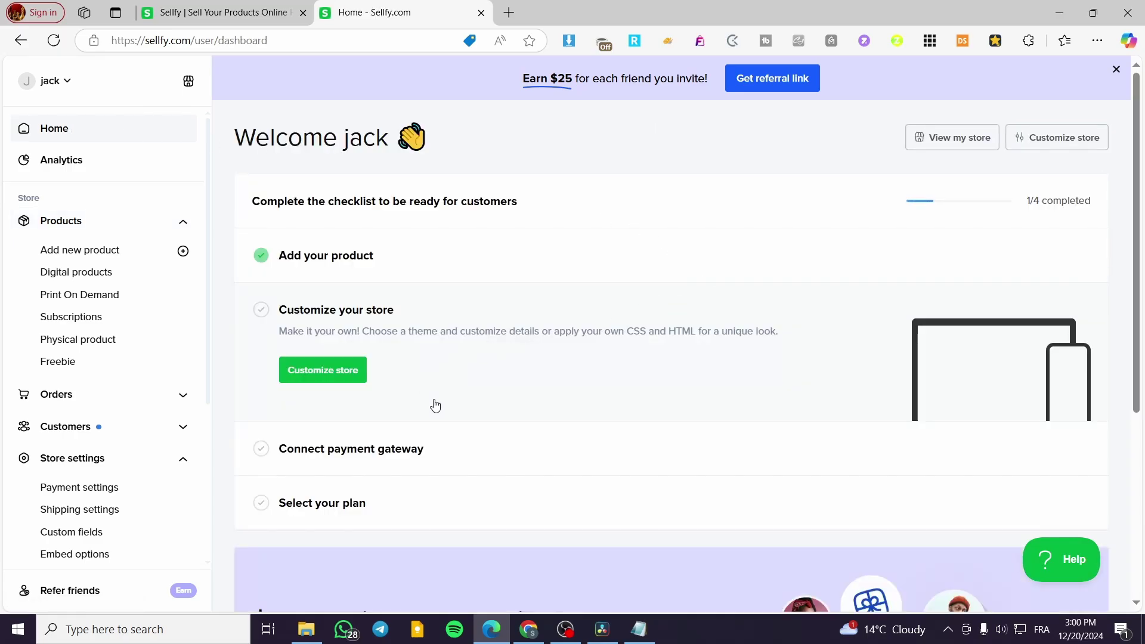
pyautogui.click(389, 458)
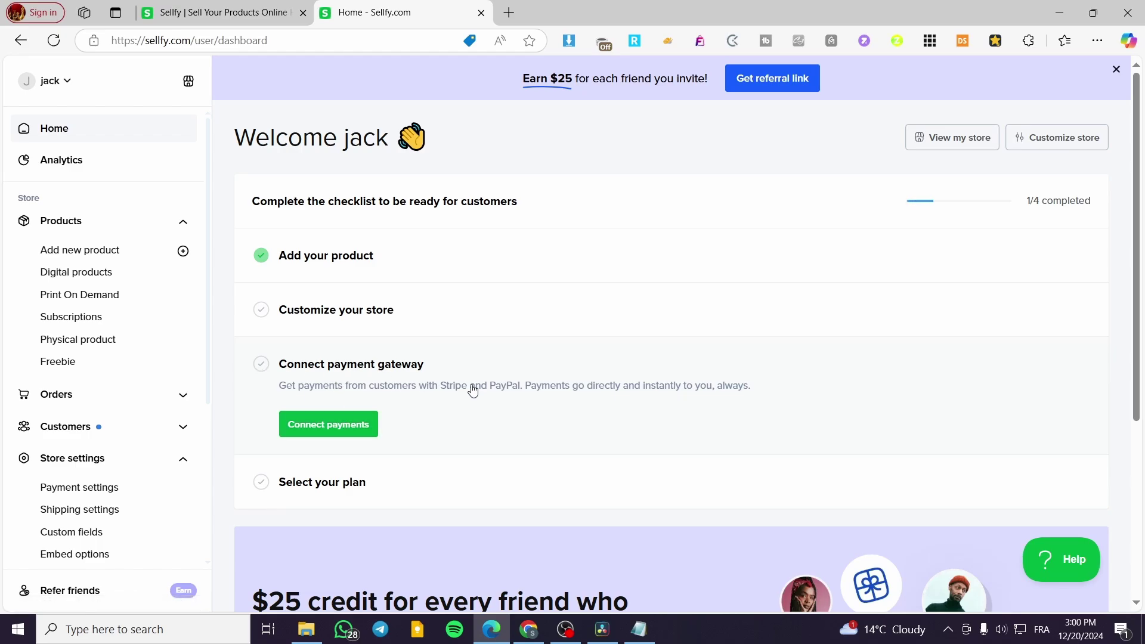
pyautogui.scroll(-4, 179, 402)
pyautogui.scroll(-5, 368, 406)
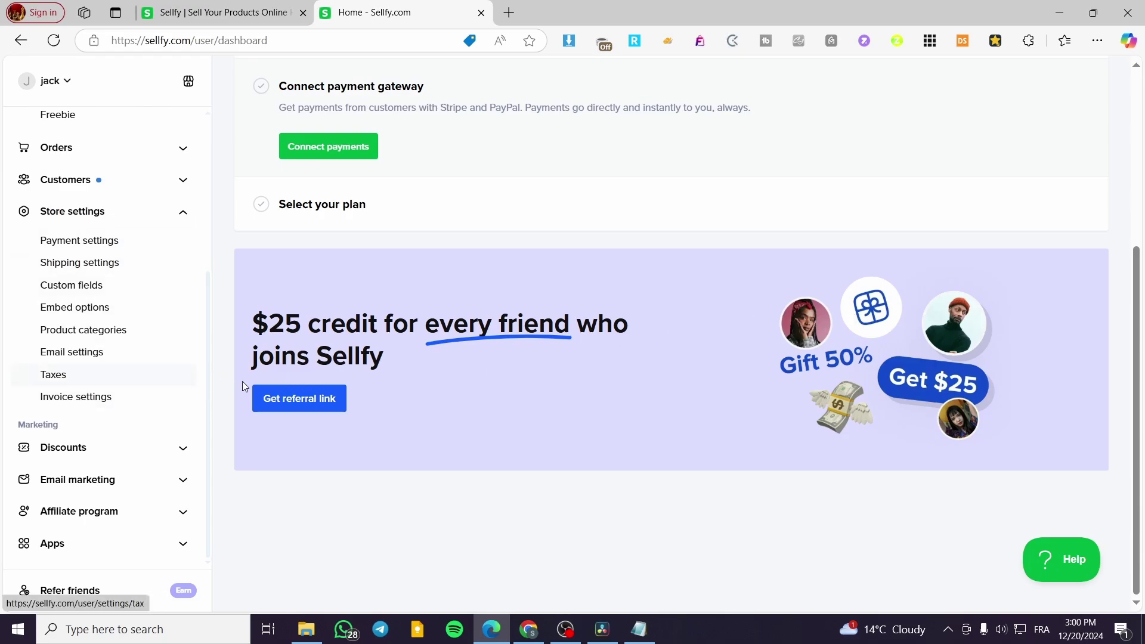
# - Look over the Stripe and PayPal options in Payment settings
pyautogui.click(345, 148)
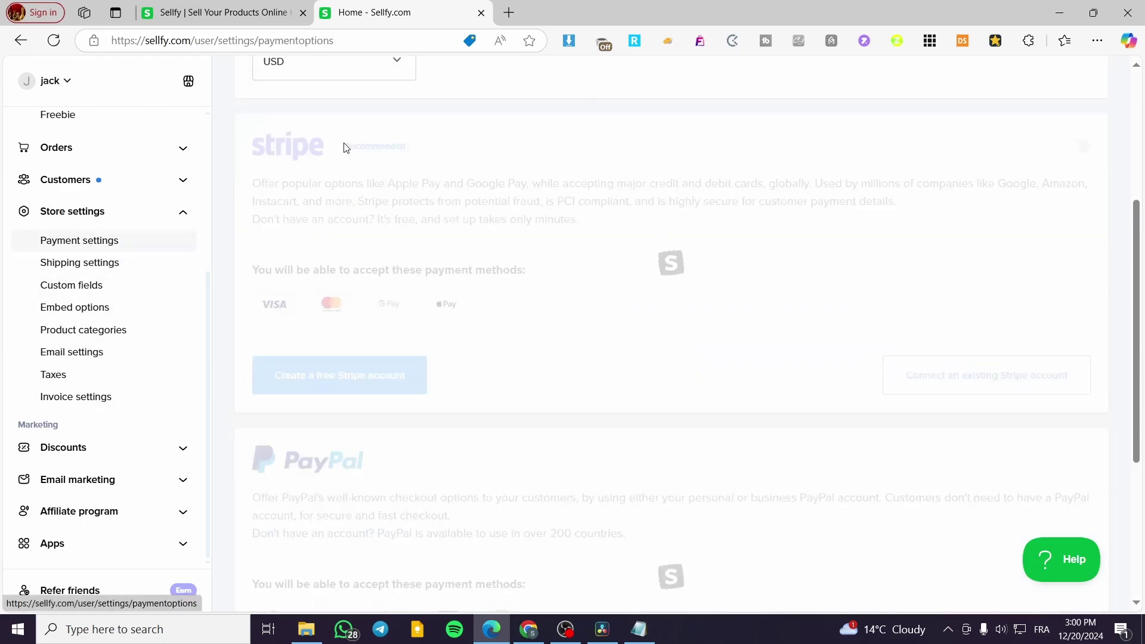
pyautogui.scroll(-3, 433, 276)
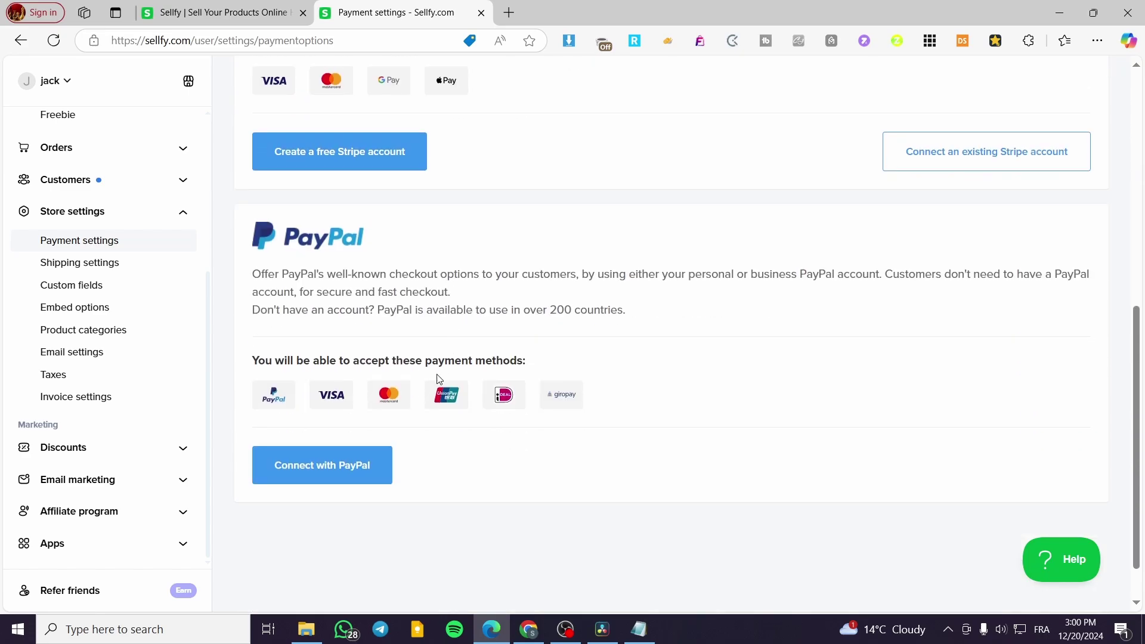
pyautogui.scroll(7, 434, 277)
pyautogui.scroll(-2, 403, 412)
pyautogui.scroll(2, 402, 412)
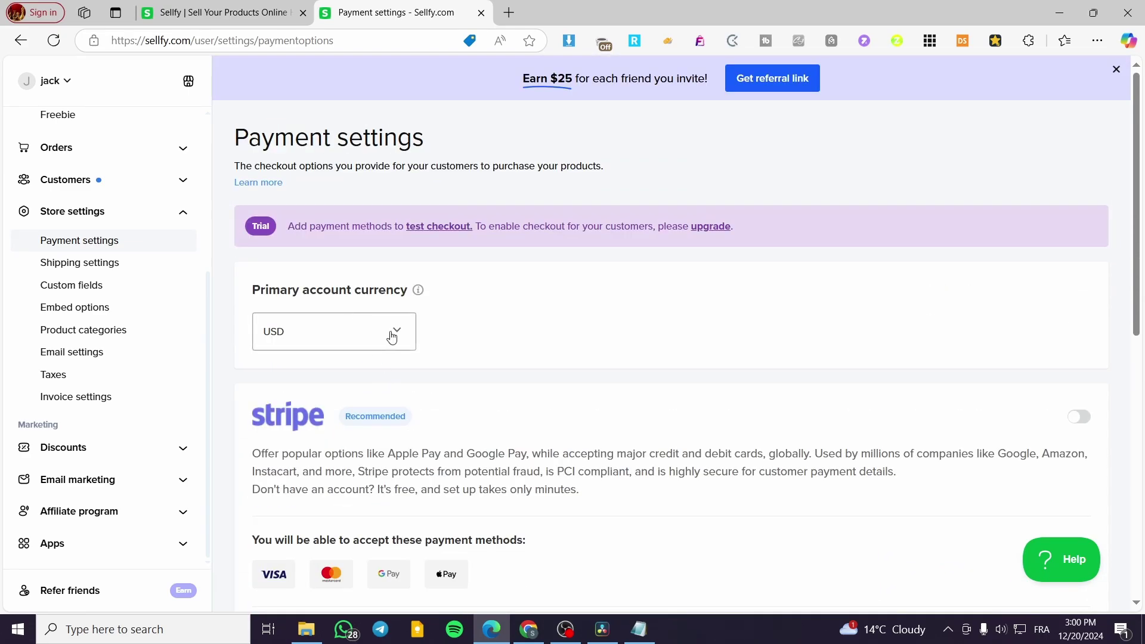
pyautogui.scroll(-3, 650, 317)
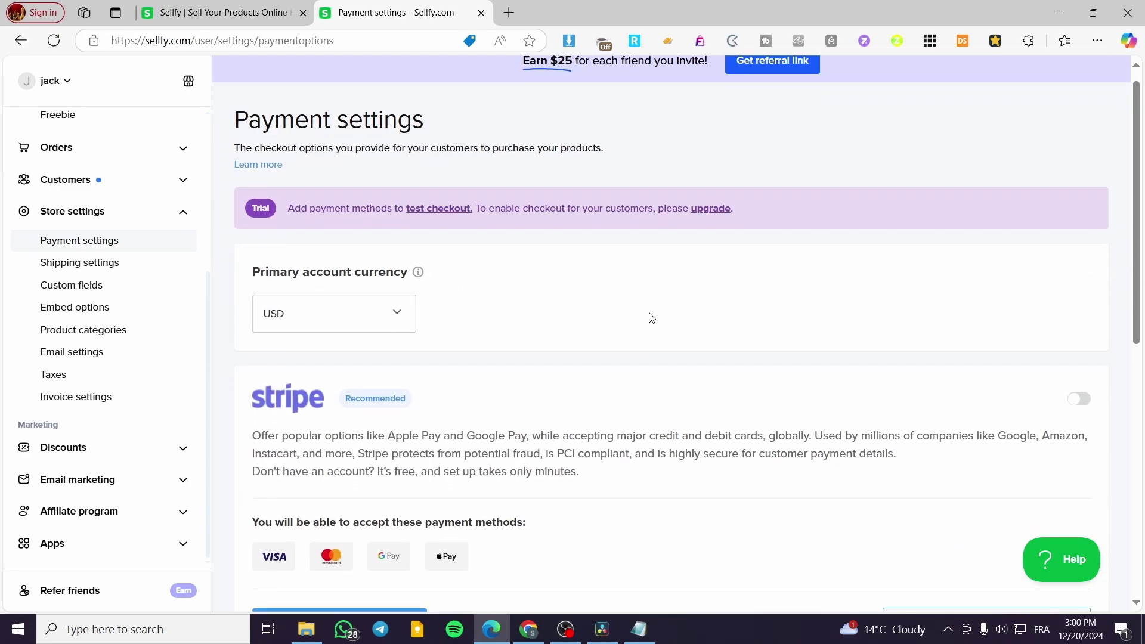
pyautogui.scroll(-2, 694, 409)
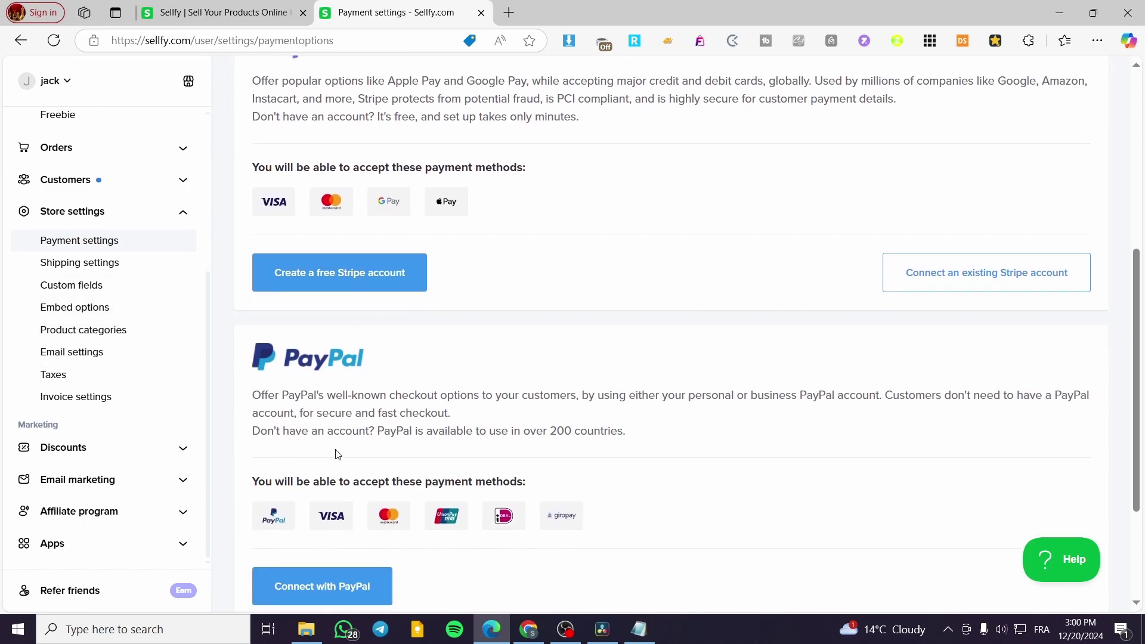
pyautogui.scroll(5, 338, 454)
# - Return to the dashboard and view yearly plans: Starter $22, Business $59, Premium $119 per month
pyautogui.click(21, 43)
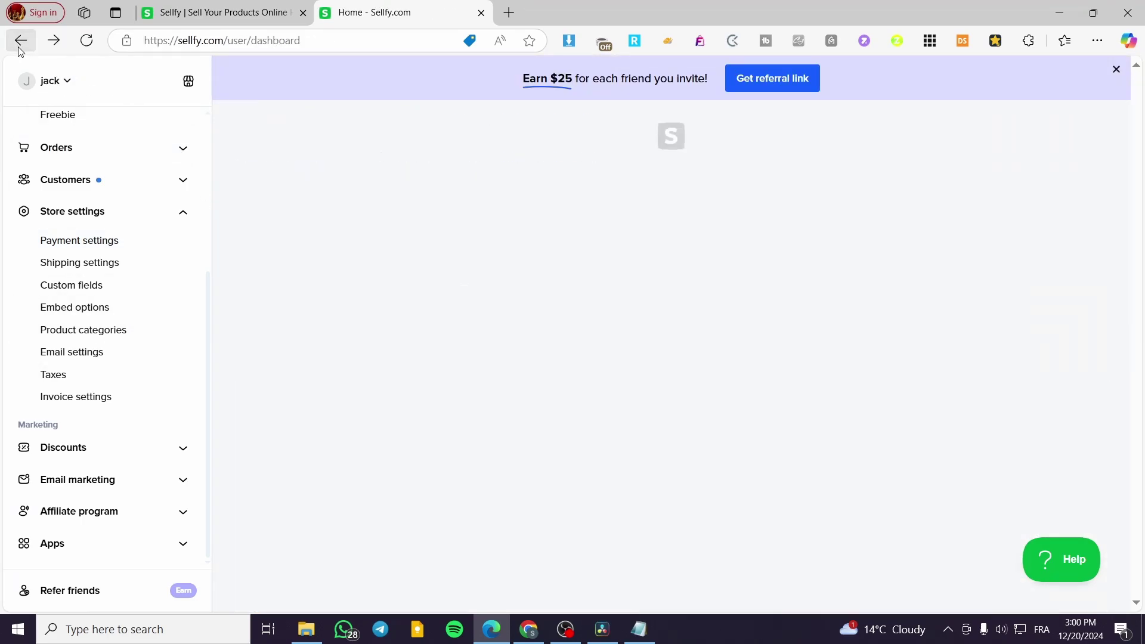
pyautogui.scroll(-3, 388, 384)
pyautogui.click(321, 353)
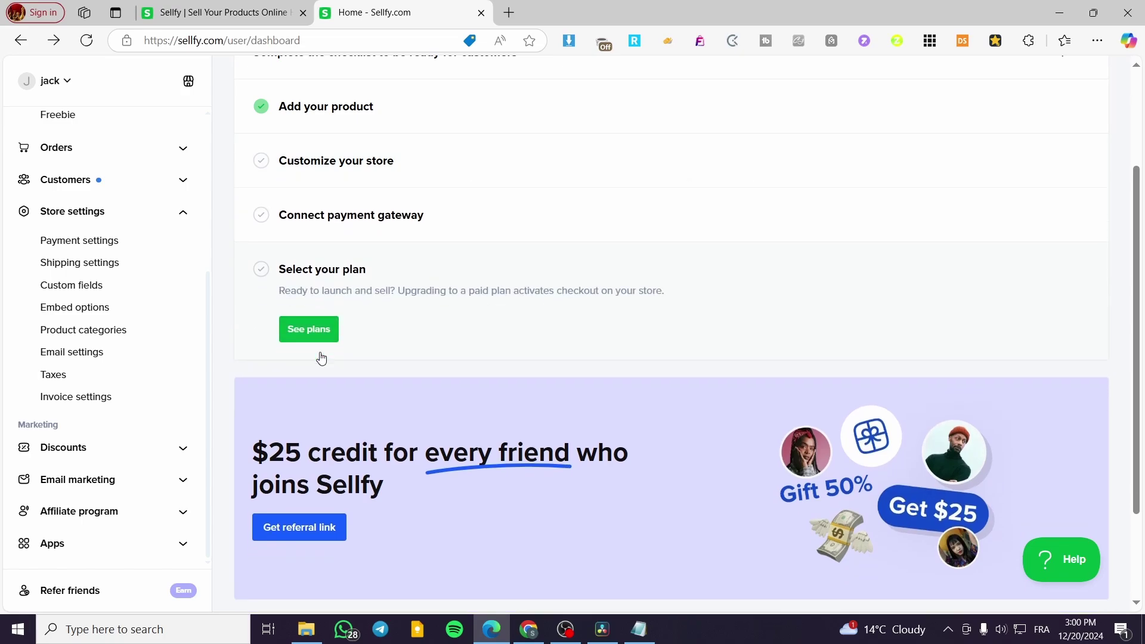
pyautogui.click(316, 330)
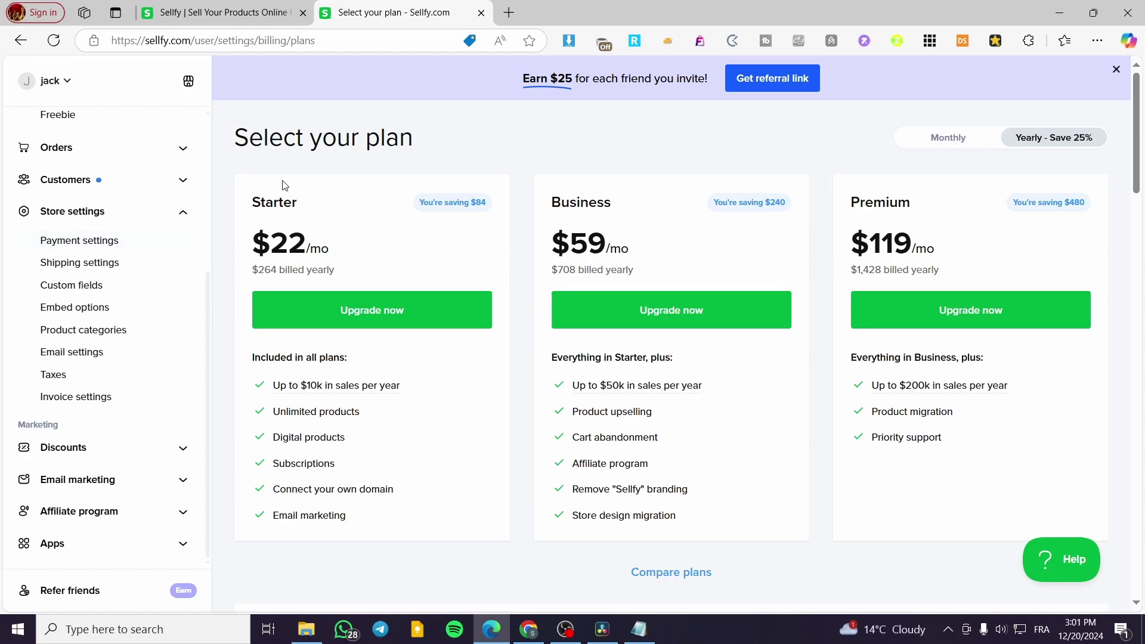
pyautogui.doubleClick(252, 203)
pyautogui.click(414, 229)
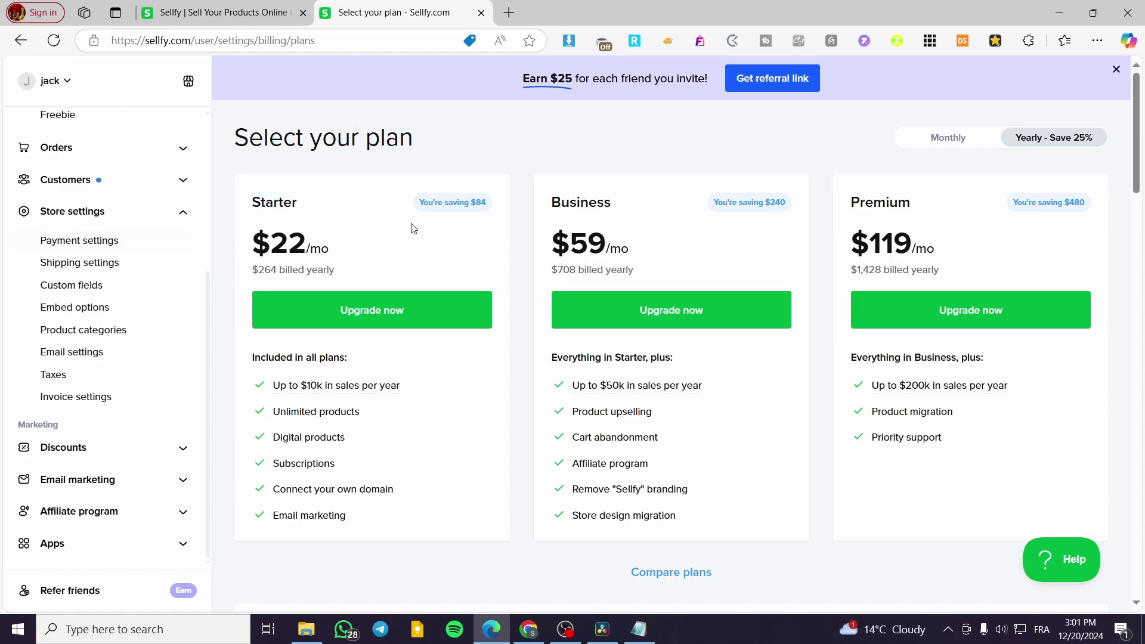